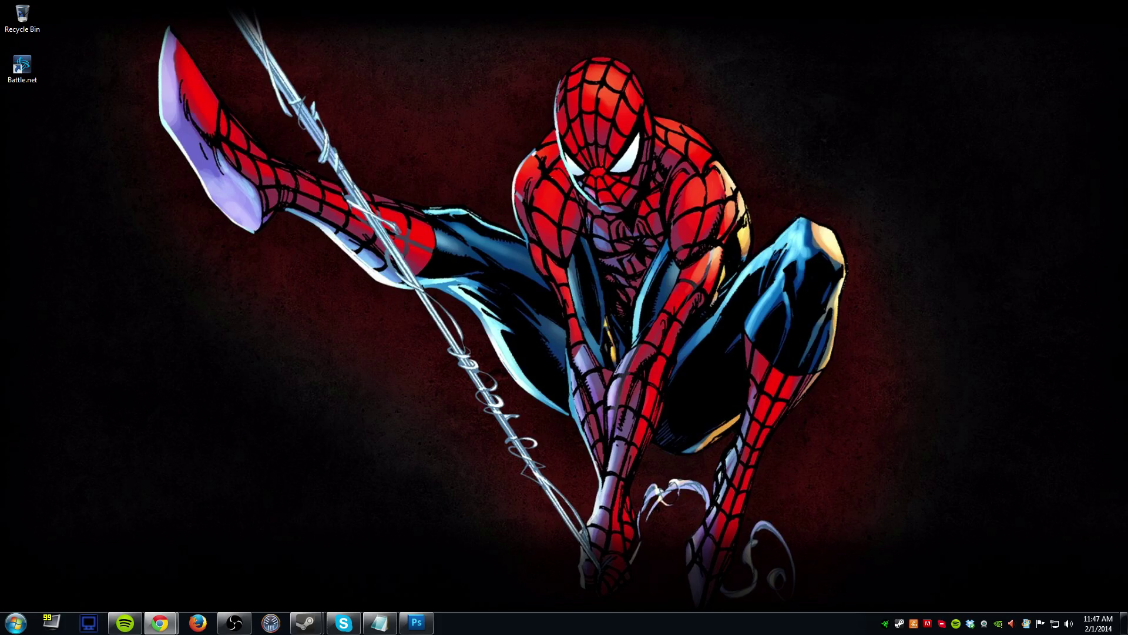
Step: Confirm the TEST ACCOUNT text uses The Rave Is In Your Pants font, then minimize Photoshop
left_click(416, 623)
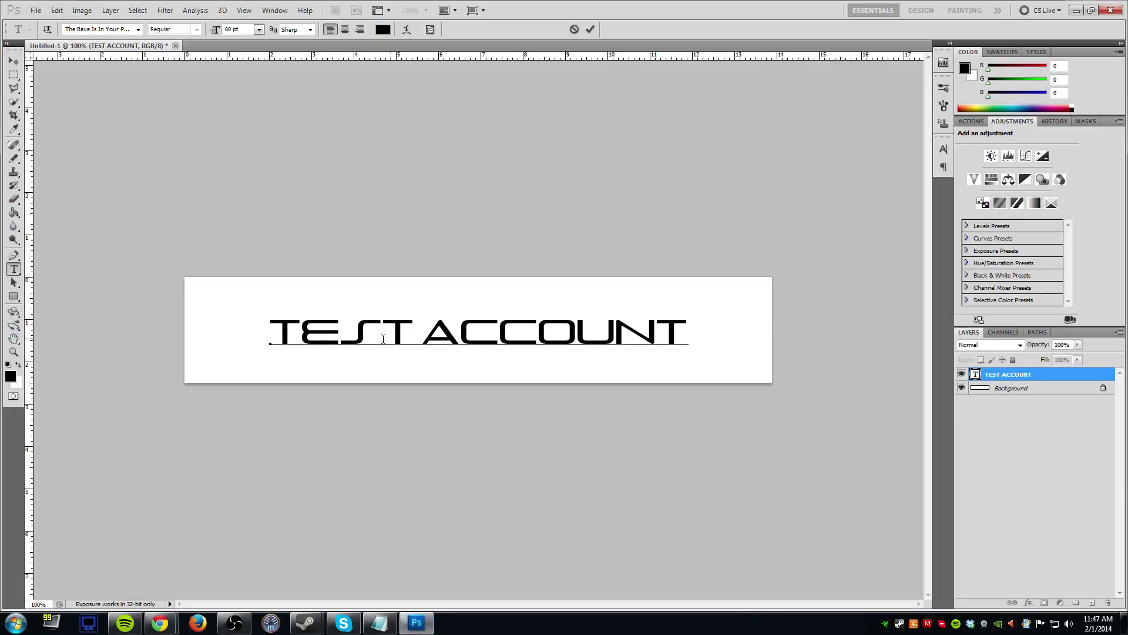
left_click_drag(285, 331, 657, 332)
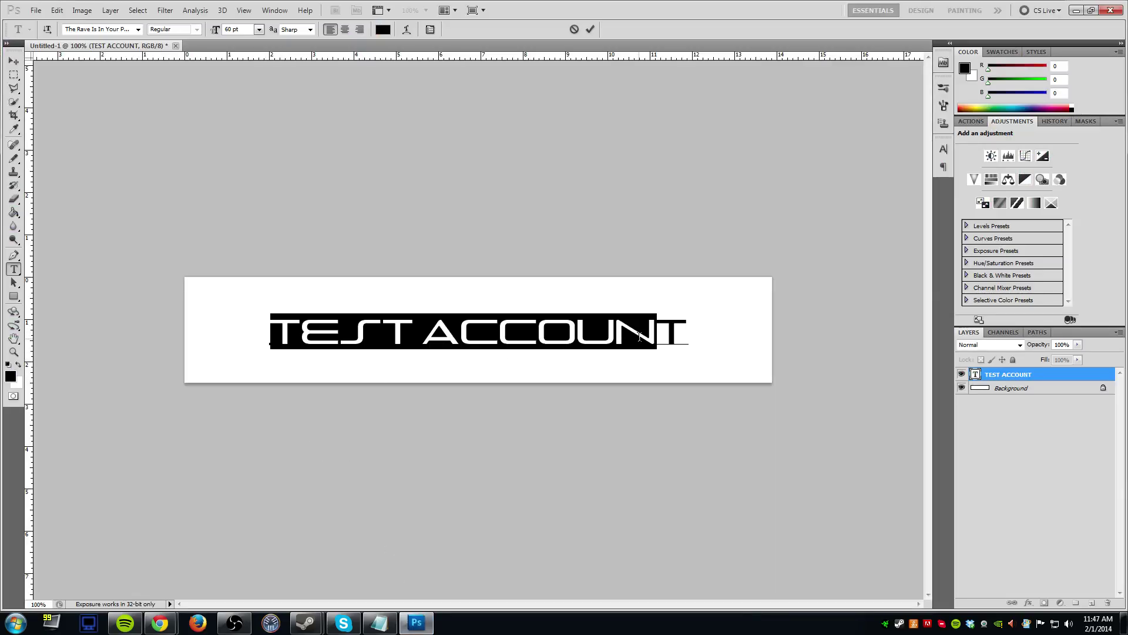
left_click(351, 352)
left_click(126, 29)
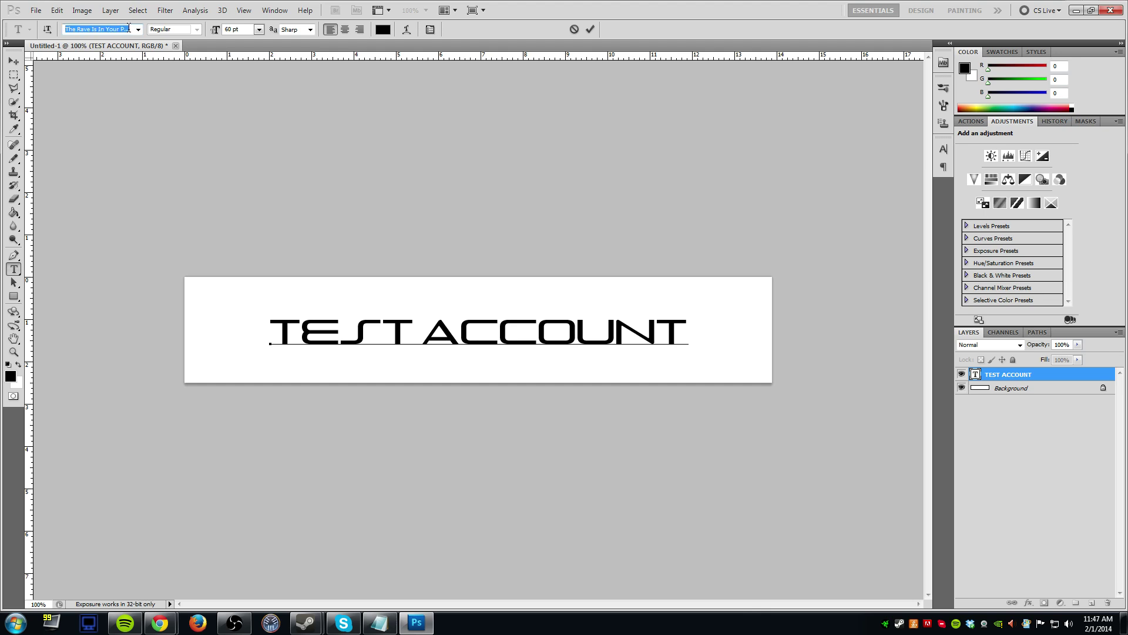
left_click(138, 29)
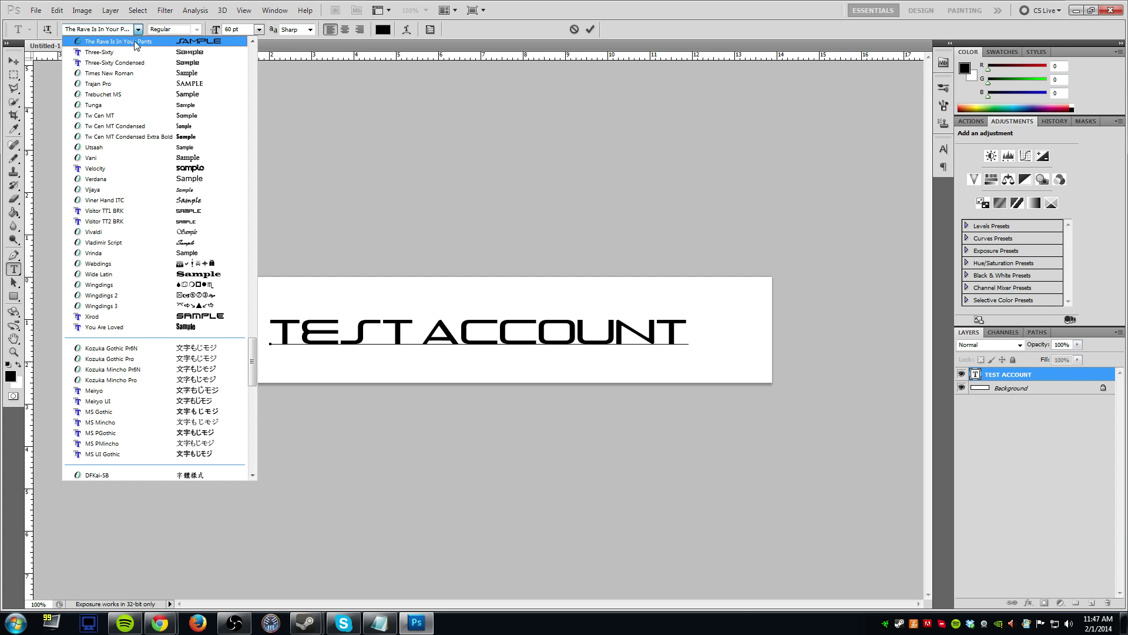
left_click(136, 43)
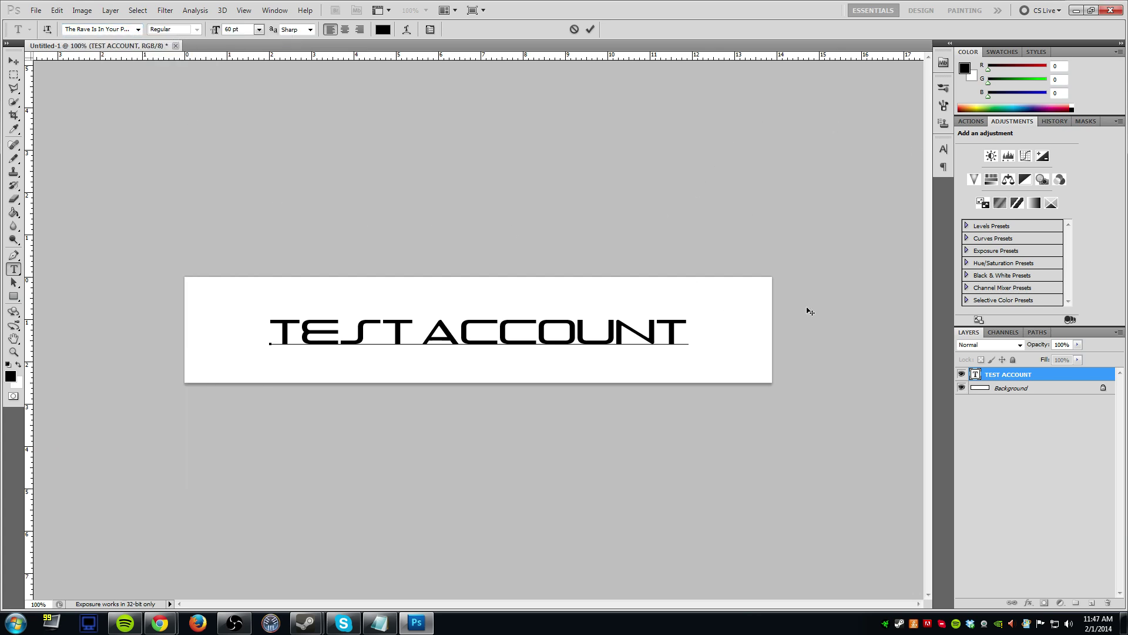
left_click(1075, 10)
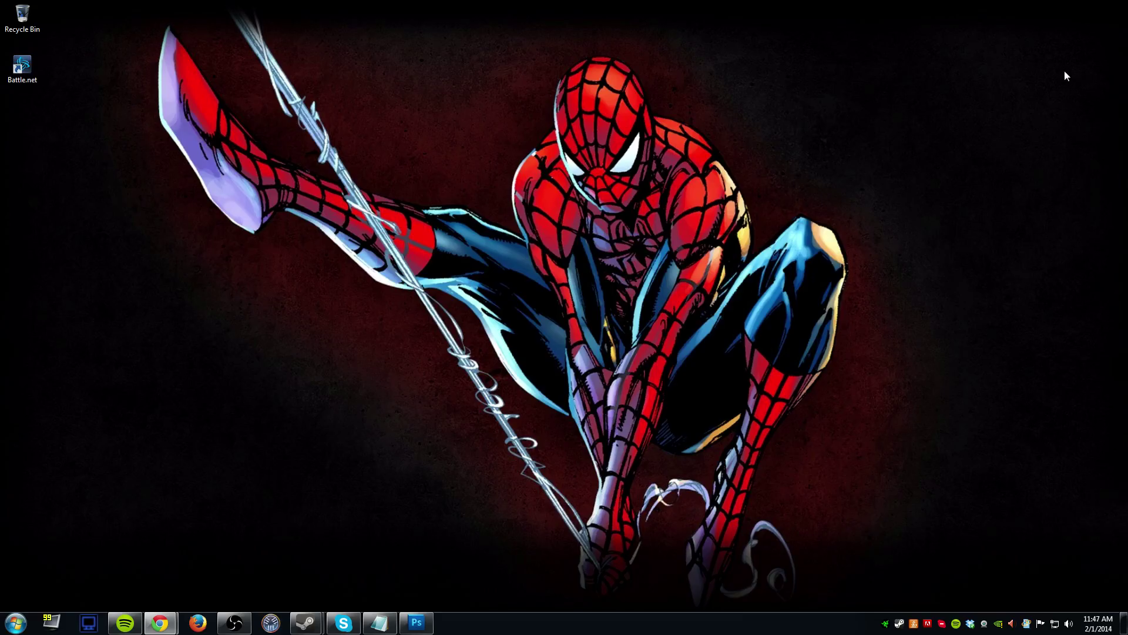
Step: Recheck the TEST ACCOUNT font in the font list without changing it, and minimize Photoshop again
left_click(429, 628)
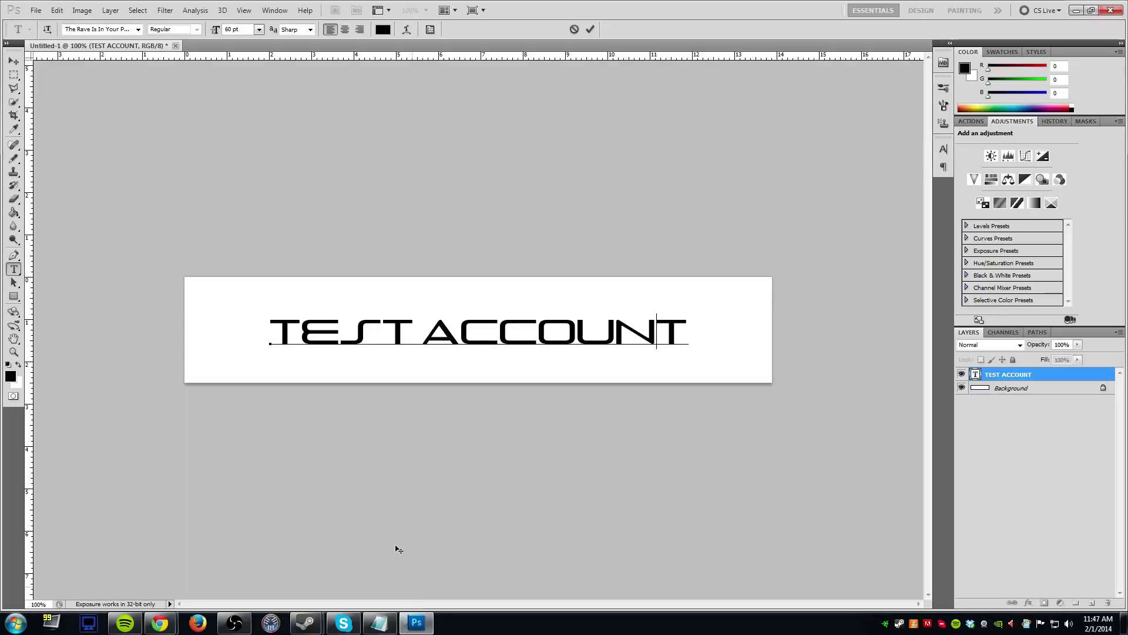
left_click_drag(270, 329, 616, 330)
left_click(596, 328)
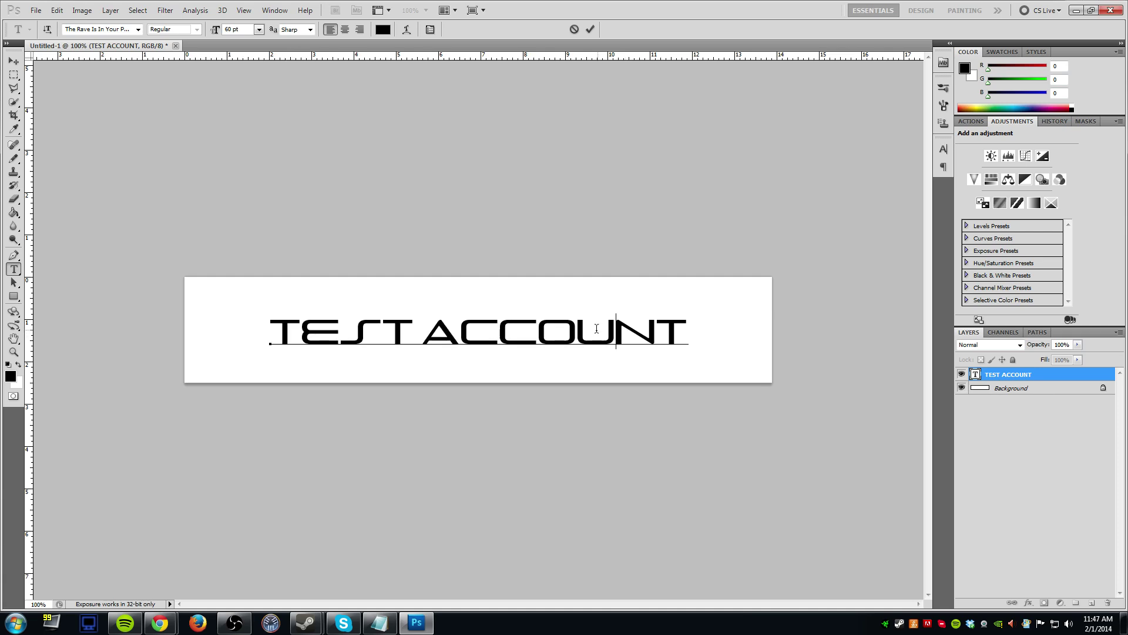
left_click(138, 29)
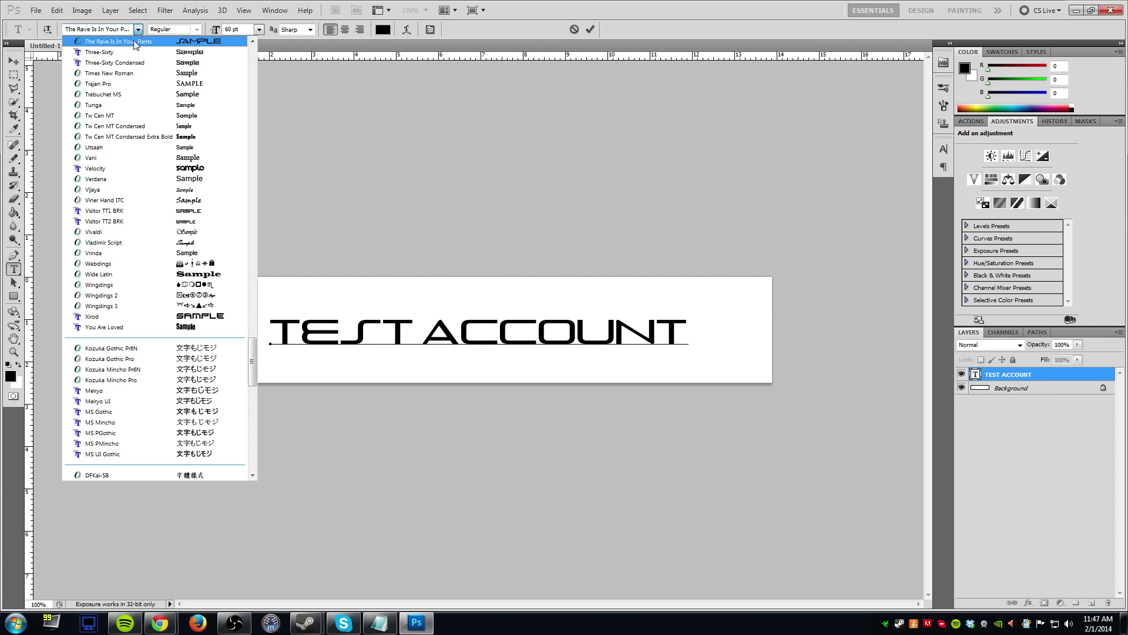
left_click(123, 52)
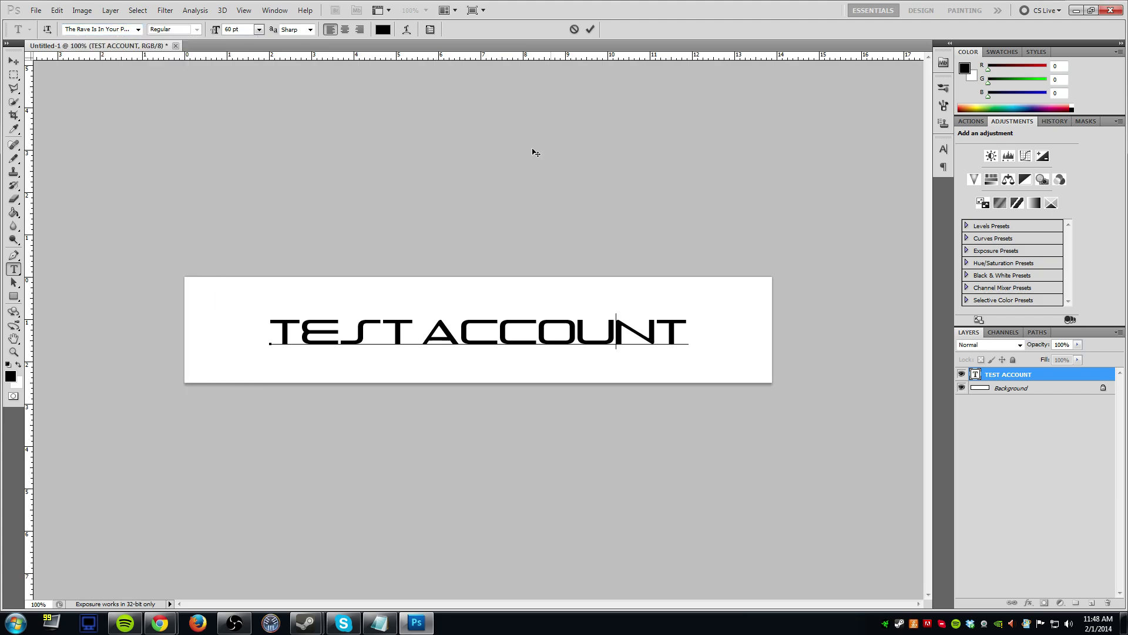
left_click(1076, 10)
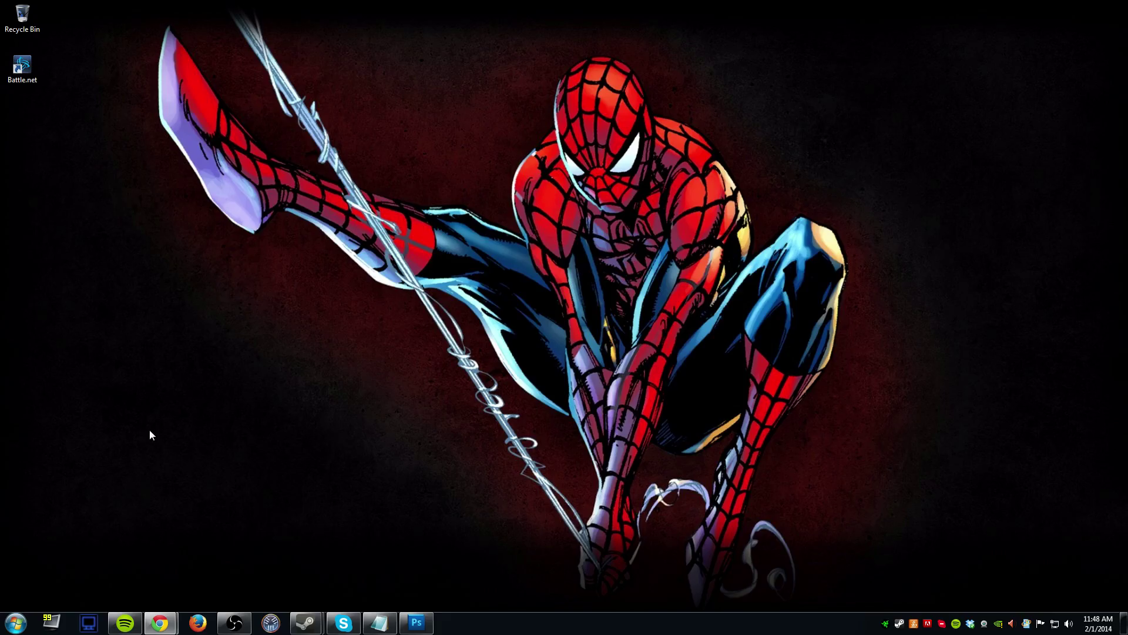
Step: Open the Fonts folder from the Control Panel
left_click(16, 622)
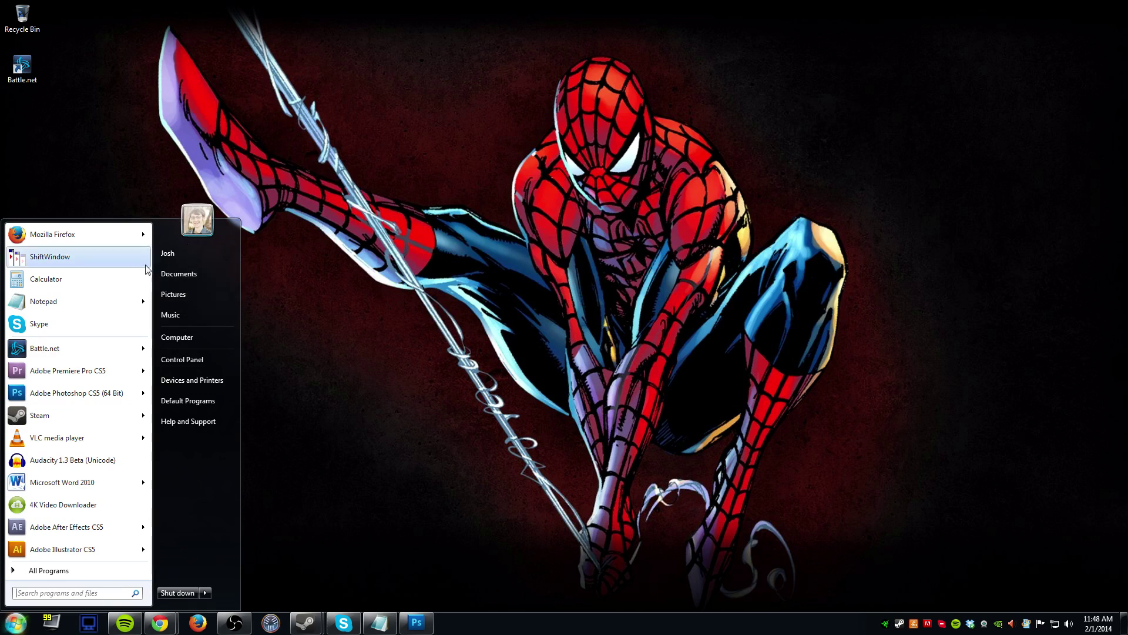
left_click(191, 359)
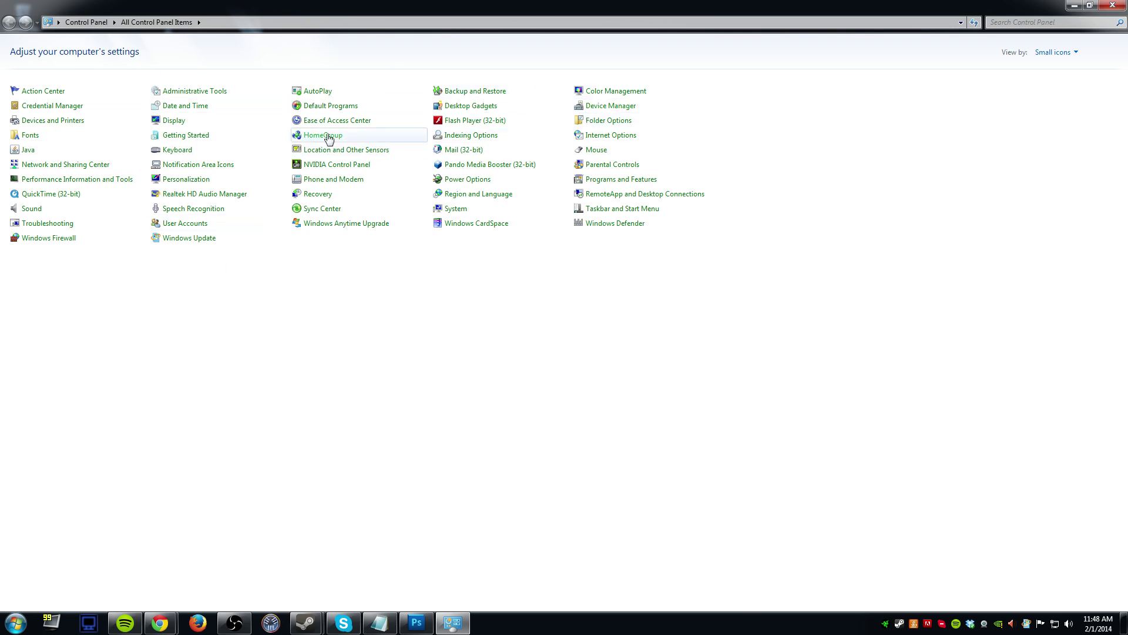
left_click(33, 137)
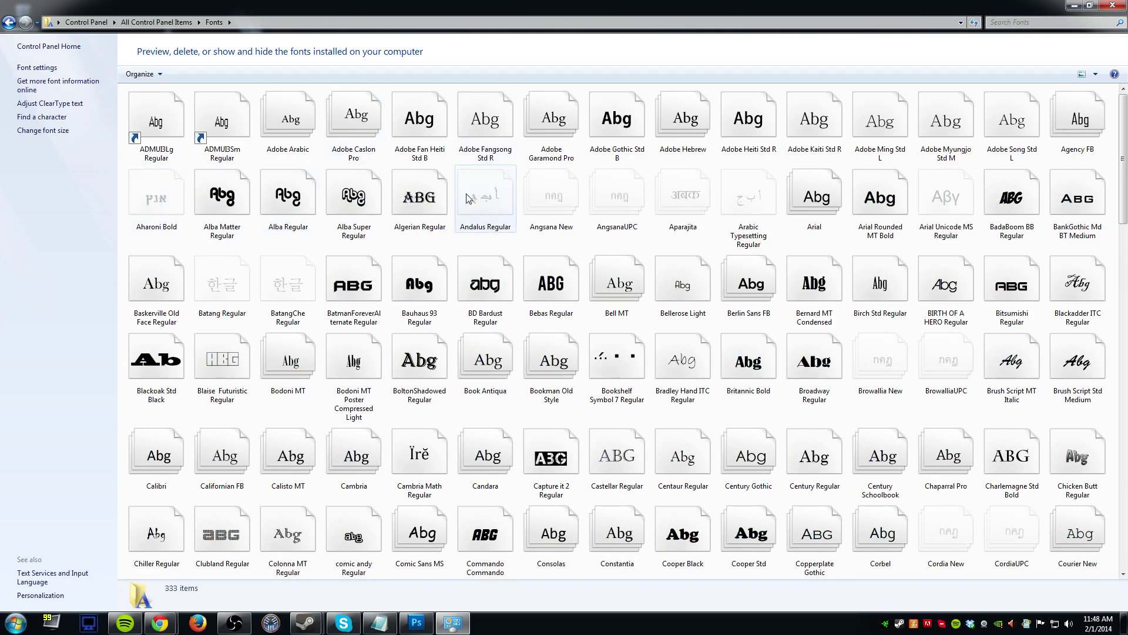
left_click_drag(1123, 168, 1049, 498)
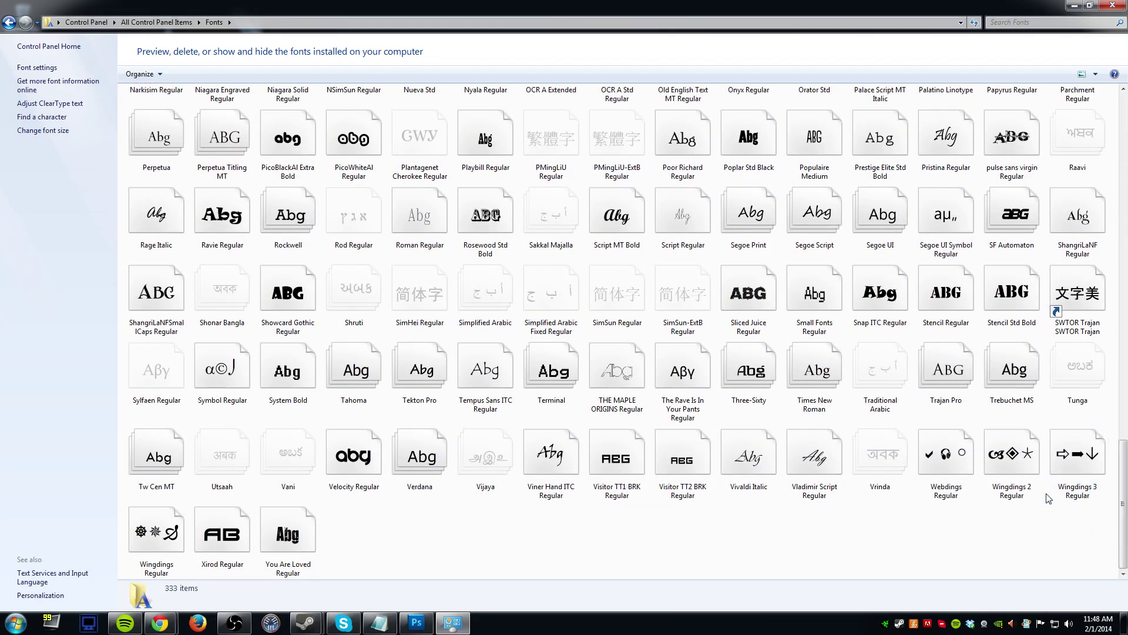
Step: Copy The Rave Is In Your Pants font file and minimize the Fonts window
left_click(679, 379)
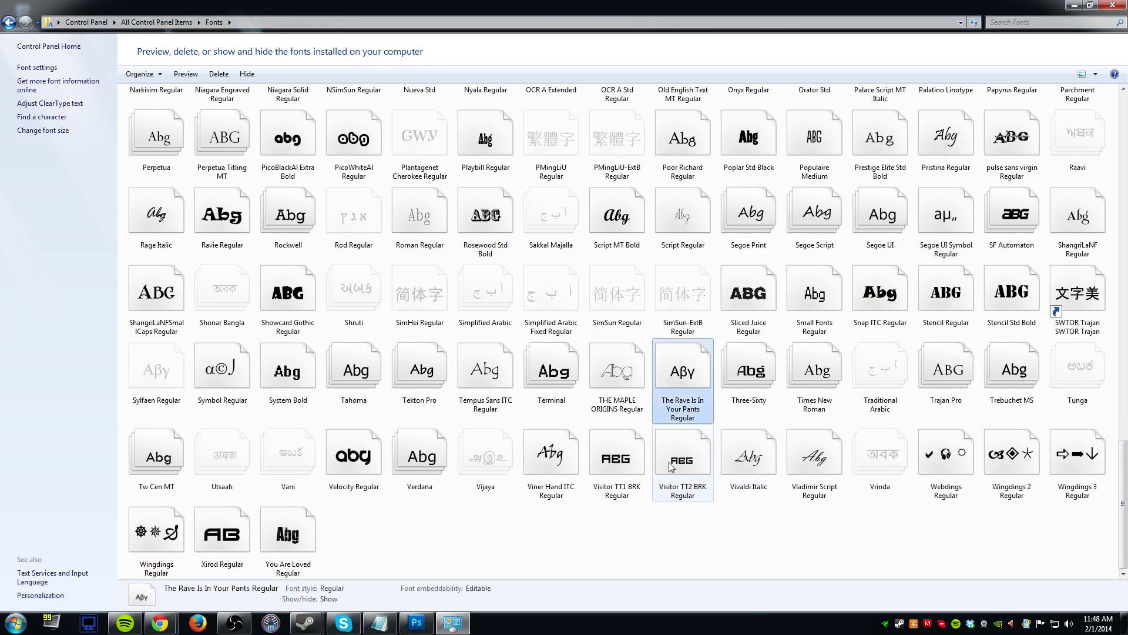
right_click(686, 376)
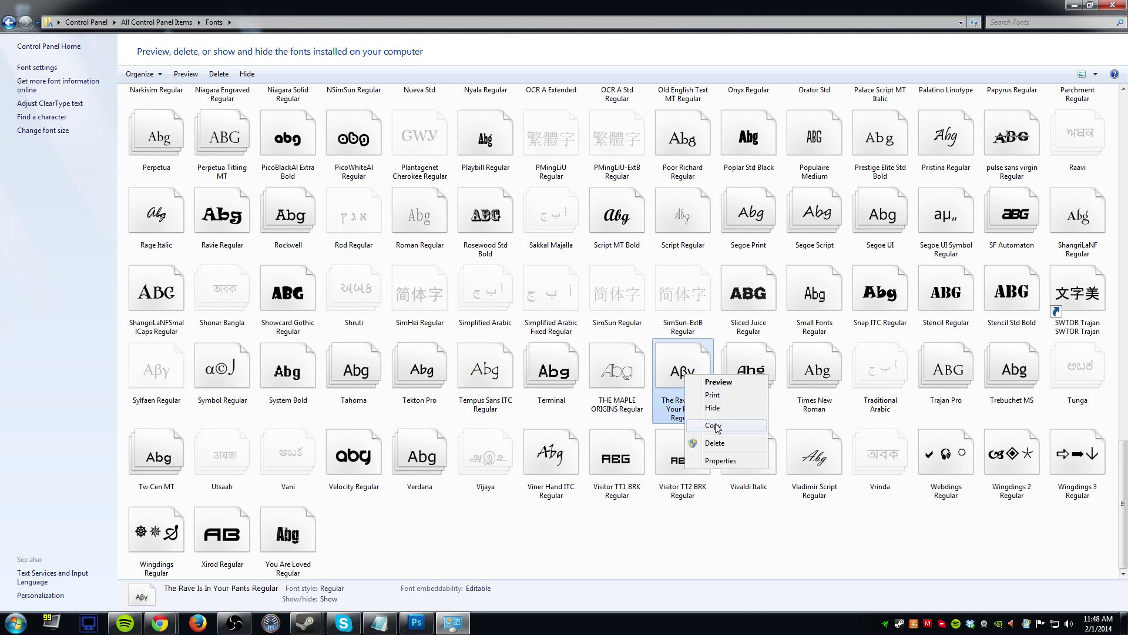
left_click(715, 426)
left_click(1074, 6)
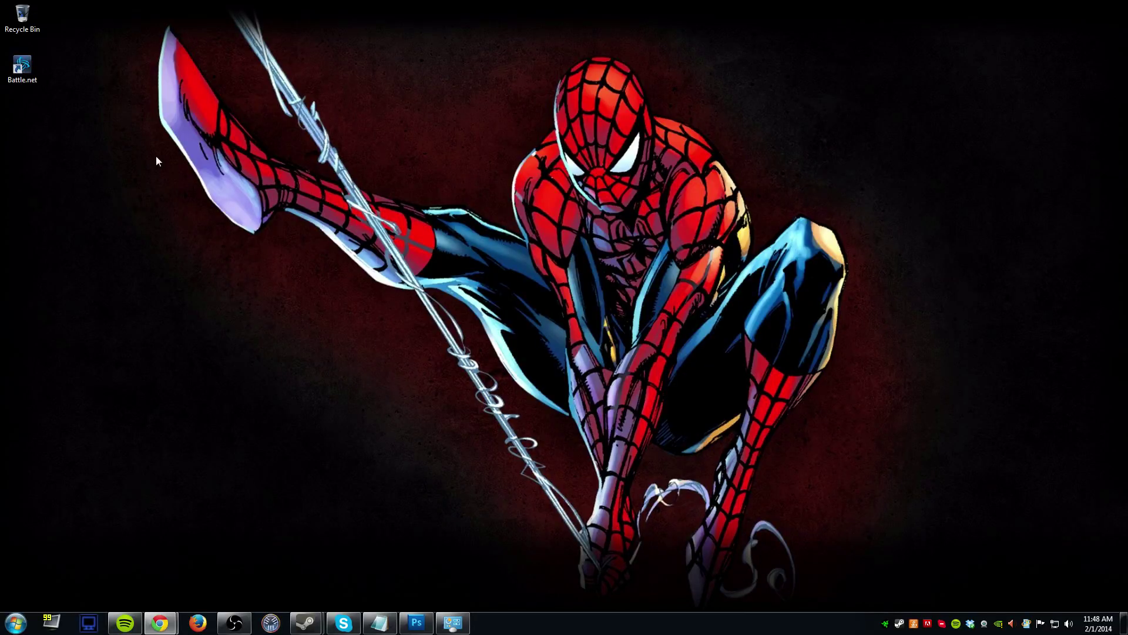
Step: Paste The Rave Is In Your Pants.otf onto the desktop and switch to Tumblr's upload page in Chrome
right_click(69, 135)
left_click(115, 189)
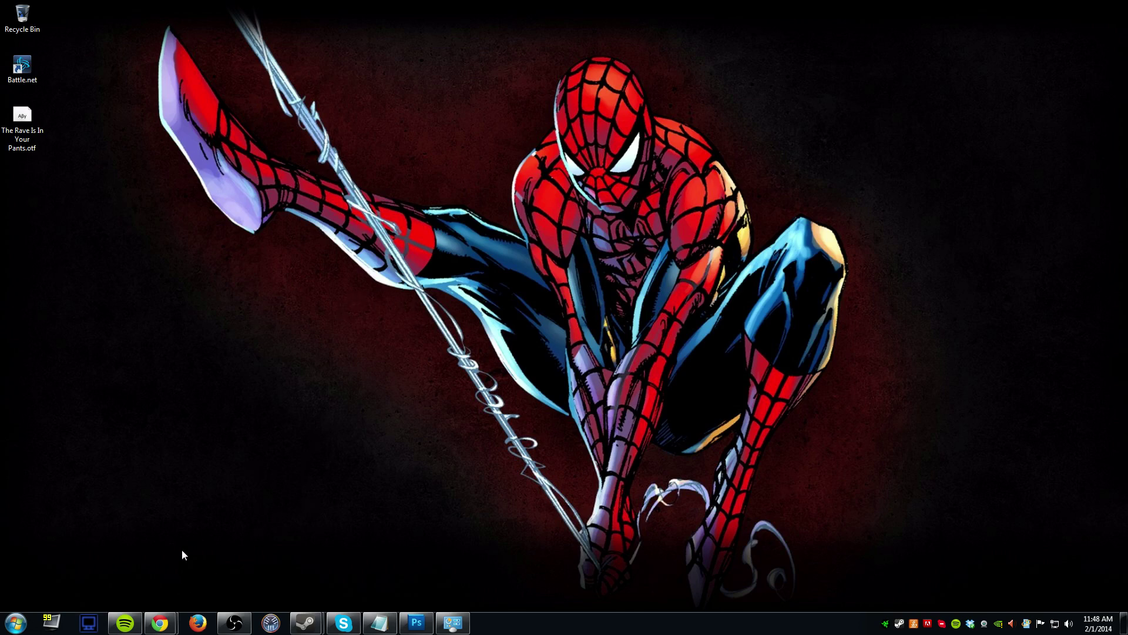
mouse_move(159, 614)
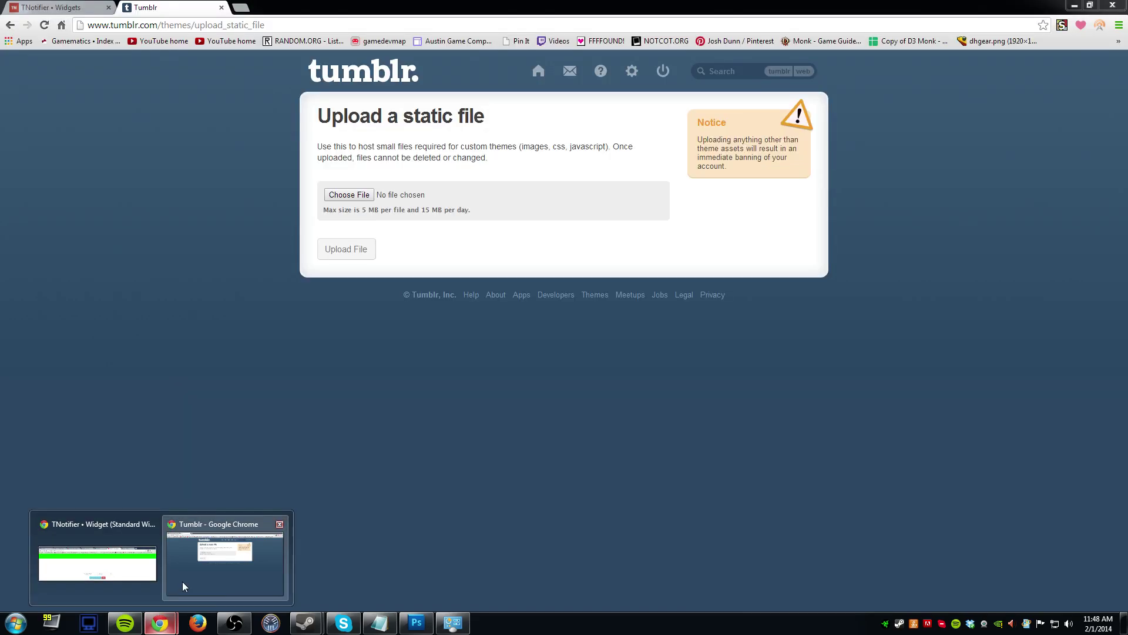
left_click(182, 581)
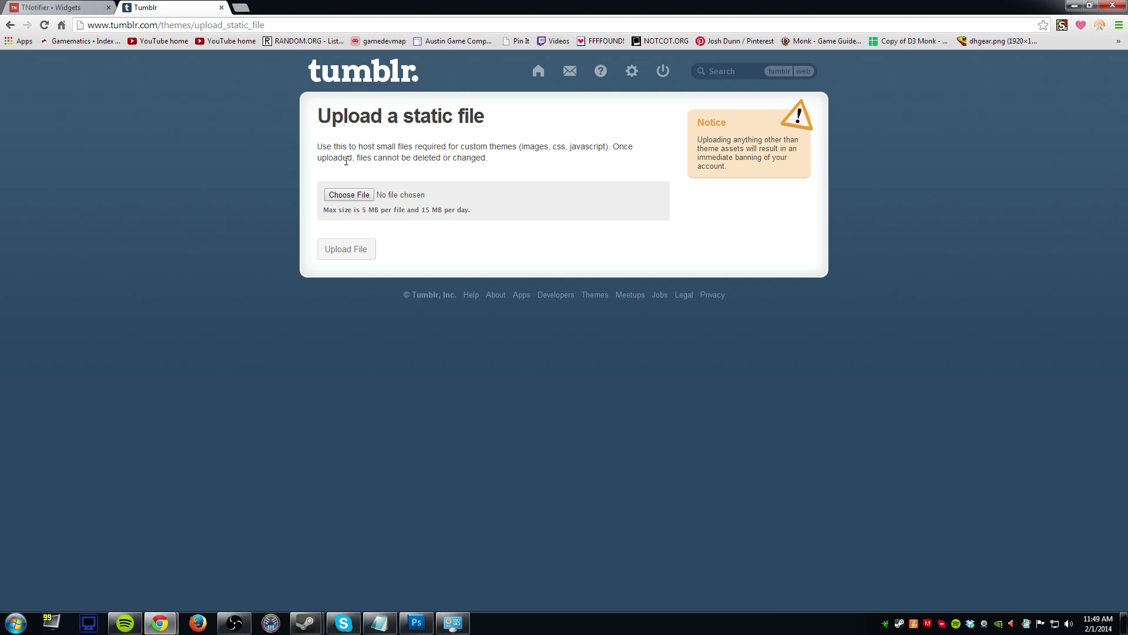
Step: Upload The Rave Is In Your Pants.otf to Tumblr as a static file
left_click(341, 196)
left_click(473, 118)
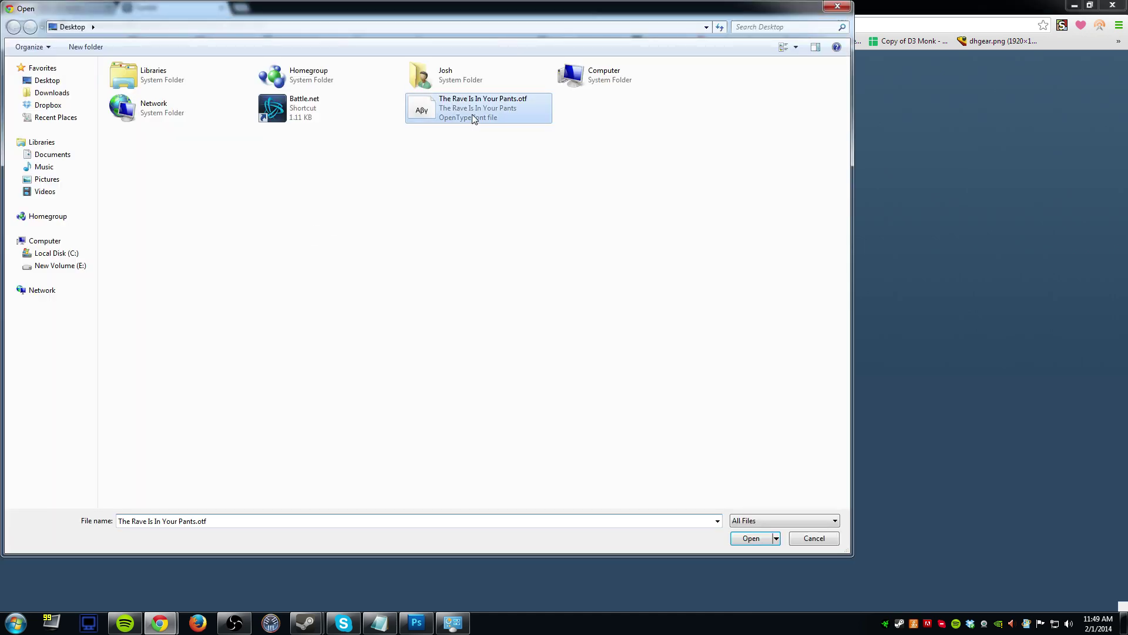
left_click(751, 539)
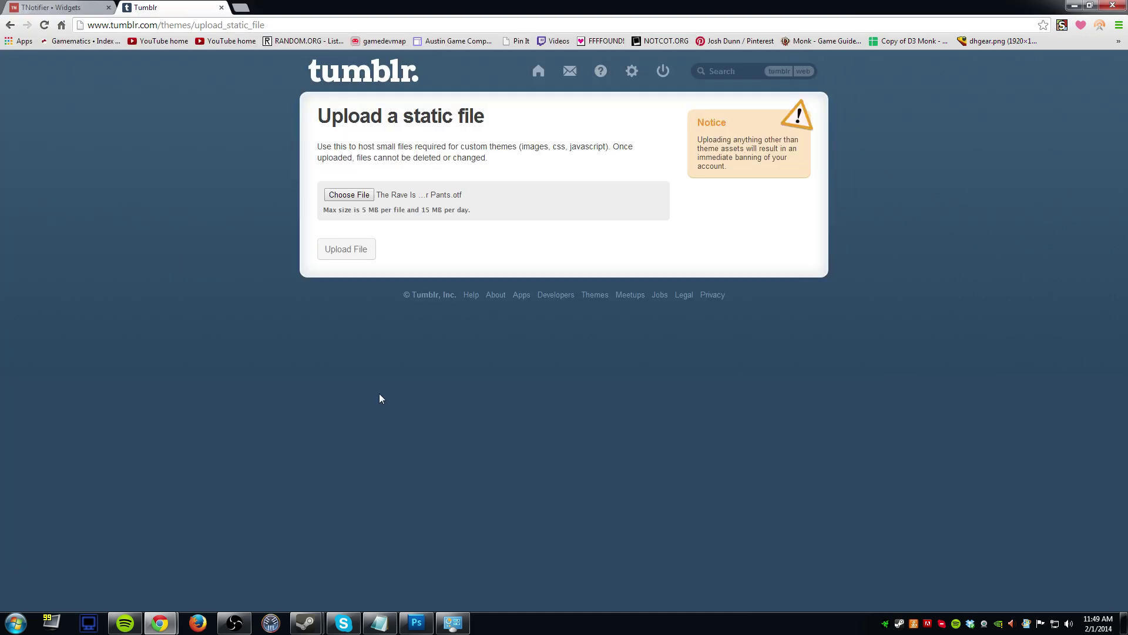
left_click(346, 250)
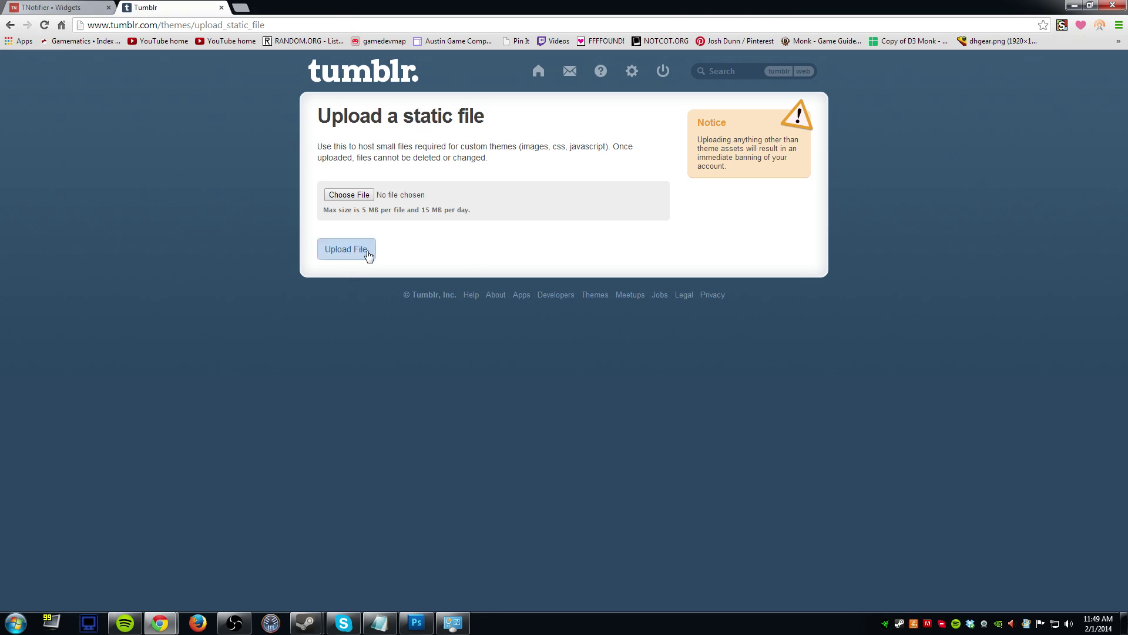
left_click(350, 195)
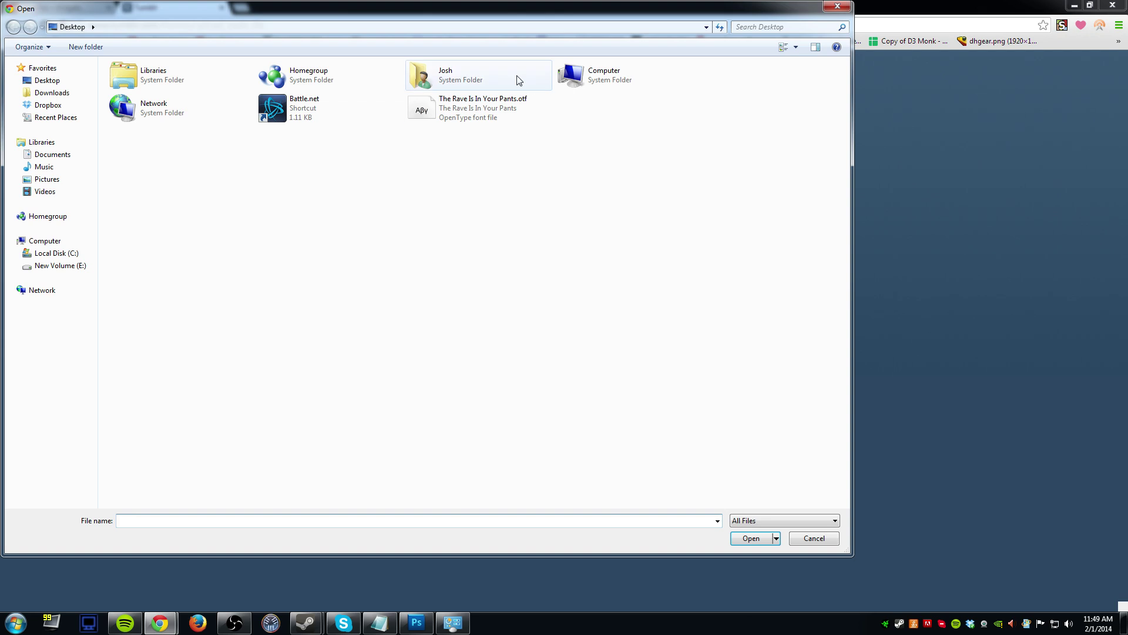
double_click(459, 112)
left_click(361, 264)
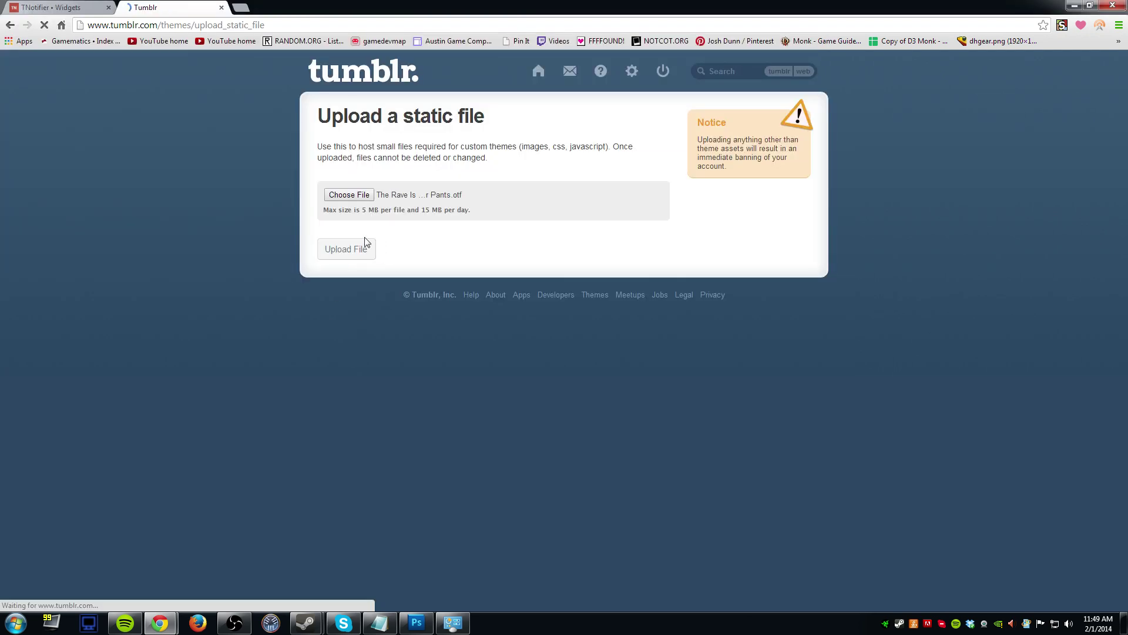
Step: Copy the full hosted URL from the 'Your file is available at' box
left_click(523, 298)
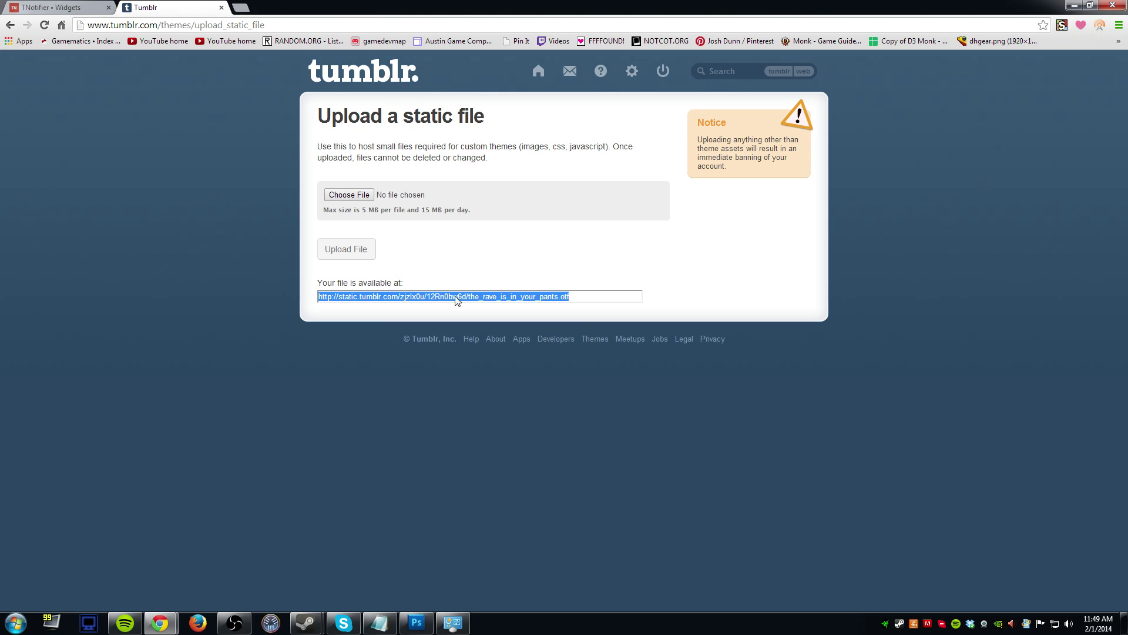
left_click(411, 299)
left_click_drag(591, 294, 275, 294)
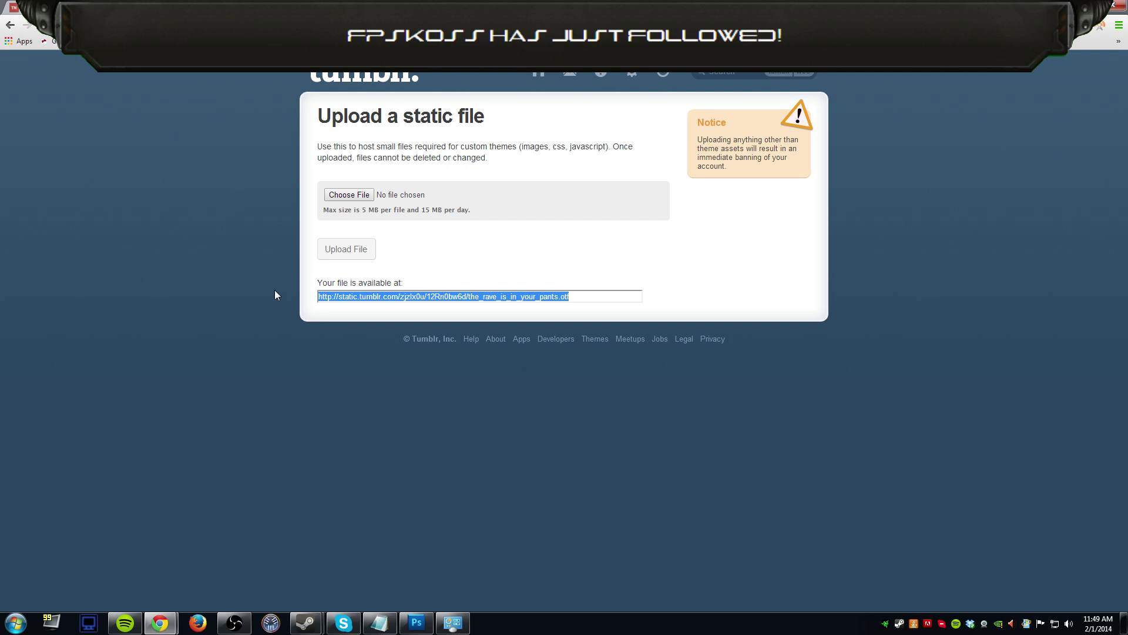
right_click(393, 300)
left_click(431, 354)
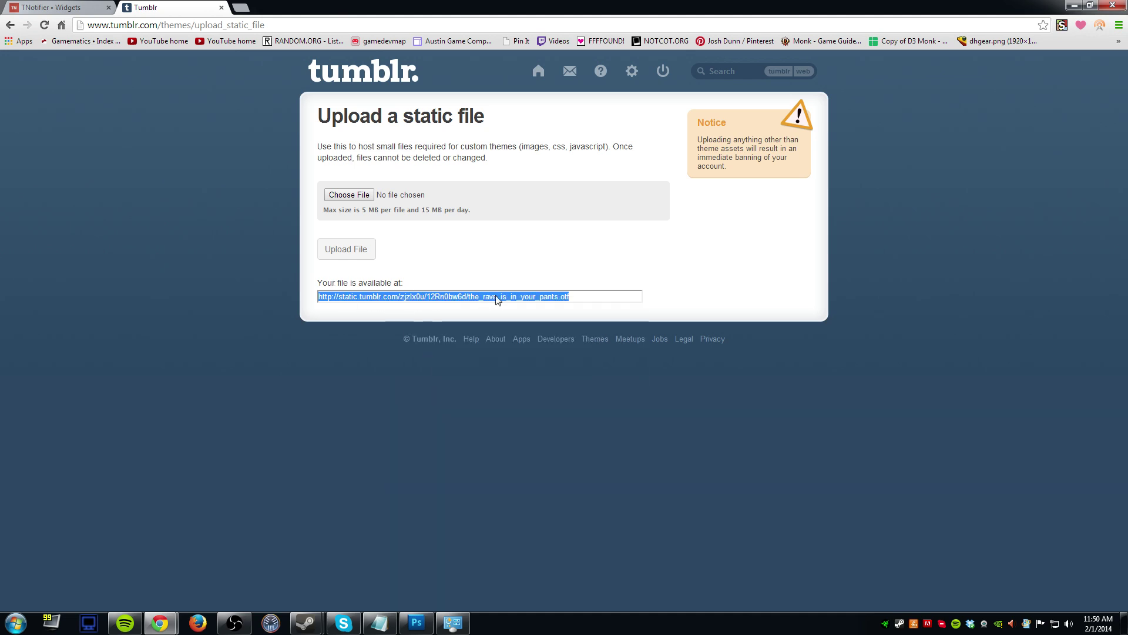
left_click(417, 302)
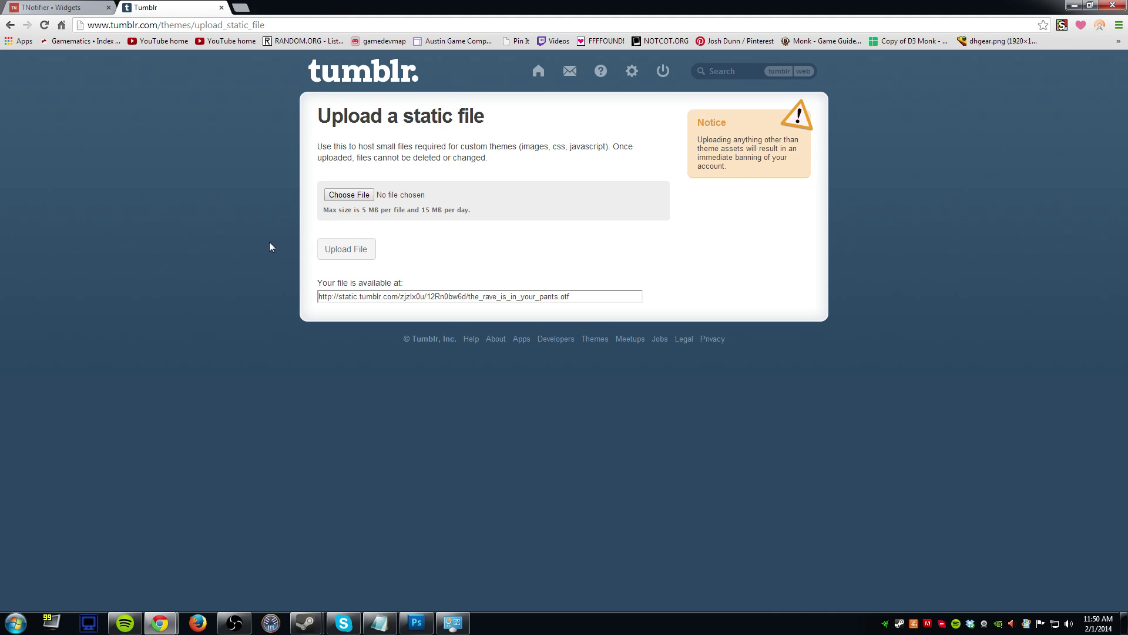
right_click(470, 297)
triple_click(460, 299)
right_click(459, 300)
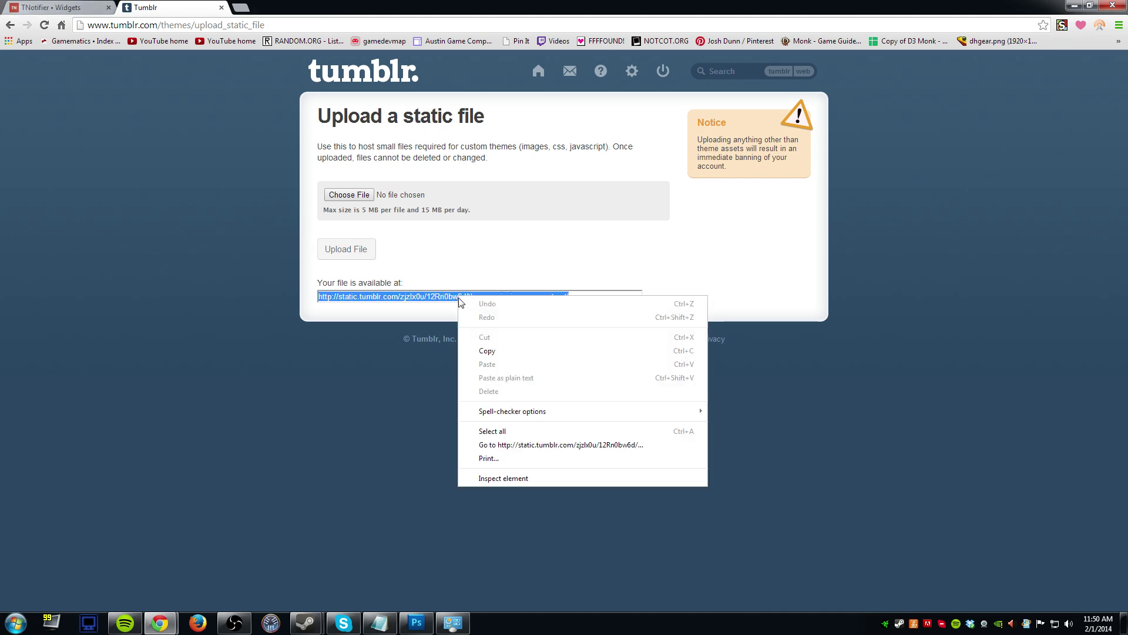
left_click(497, 352)
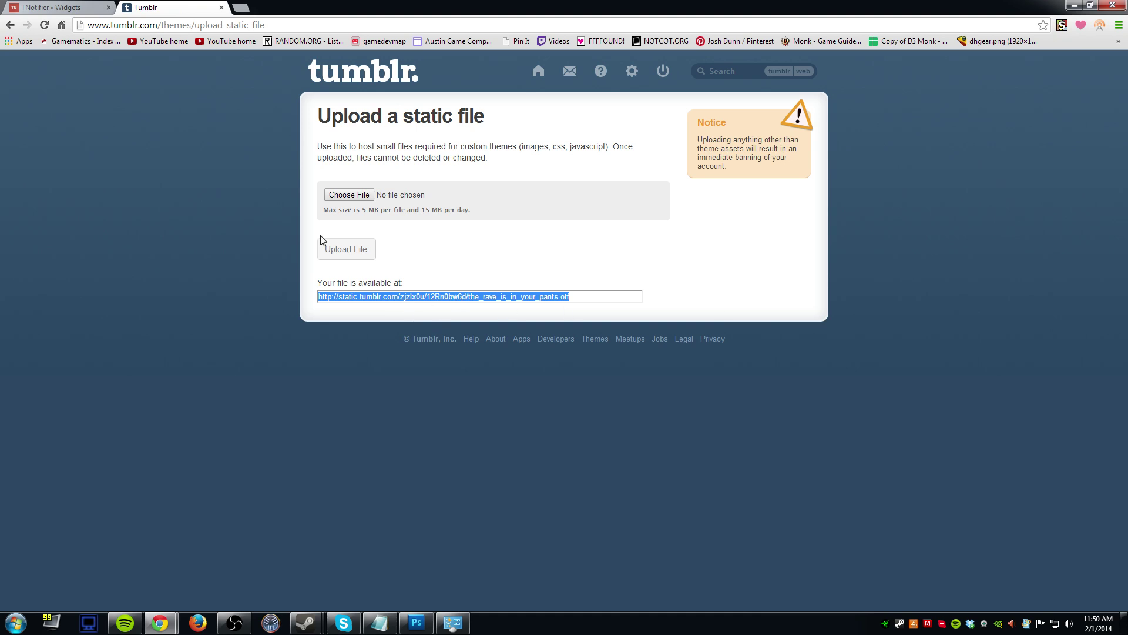
left_click(56, 7)
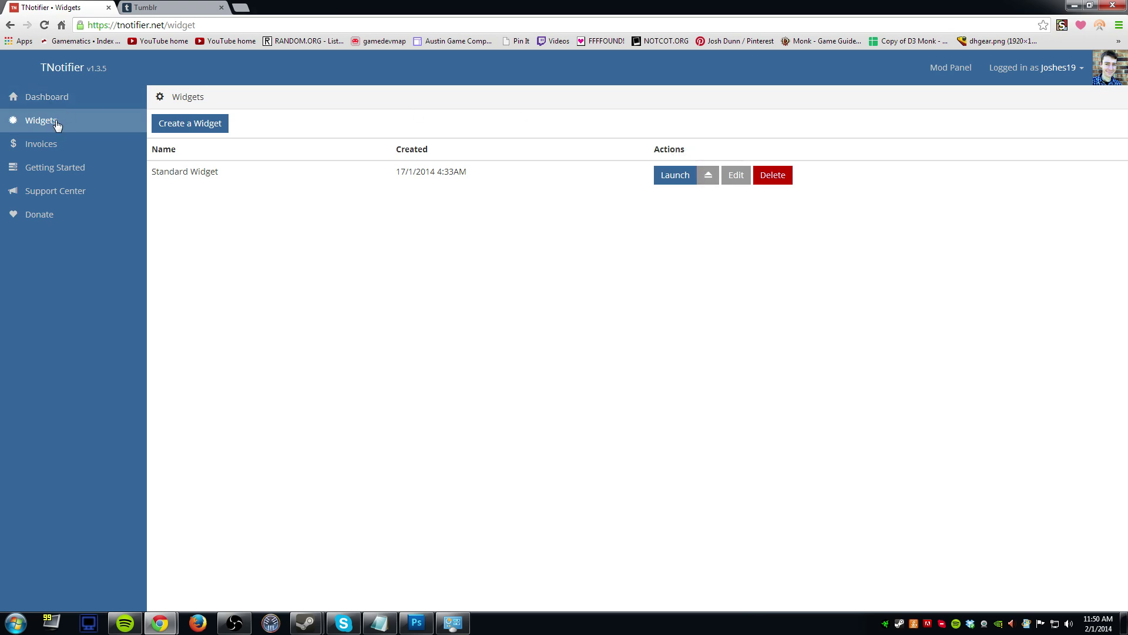
Step: Open the Standard Widget for editing and view its Custom CSS notification-box rules
left_click(747, 182)
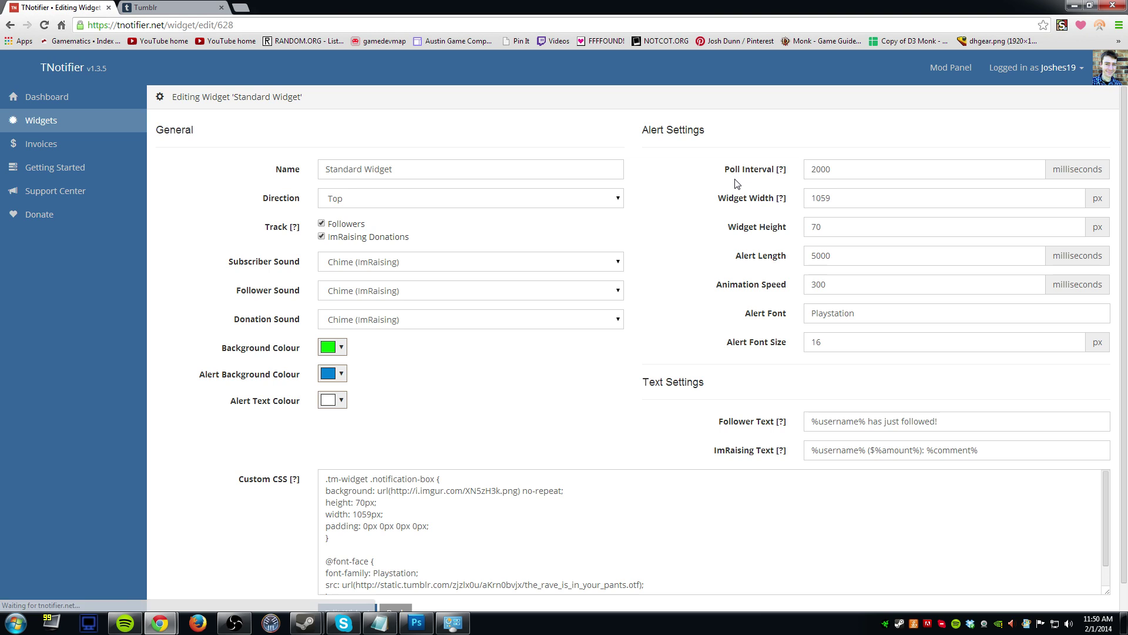
scroll(625, 307, "down", 1)
left_click_drag(359, 508, 295, 442)
left_click_drag(346, 514, 325, 376)
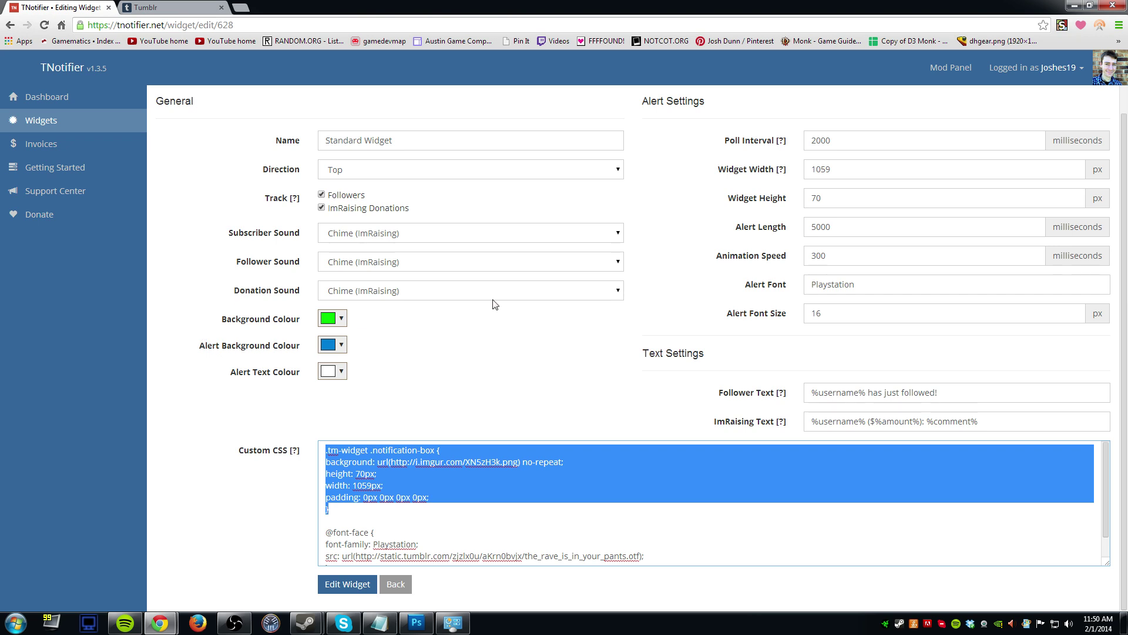
scroll(333, 463, "down", 1)
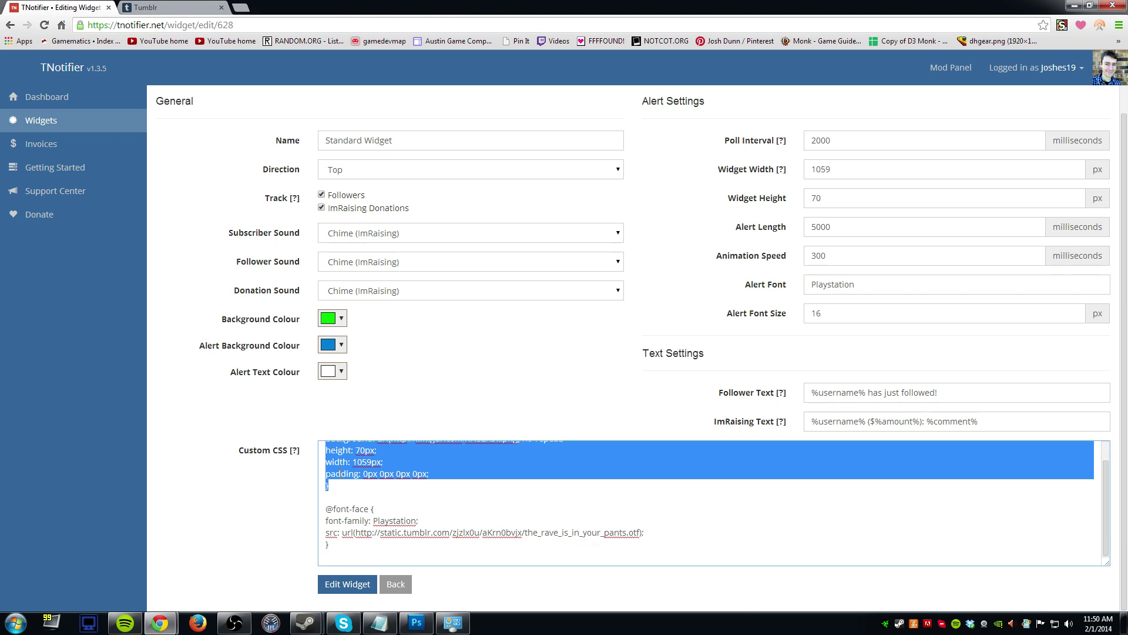
scroll(340, 474, "up", 1)
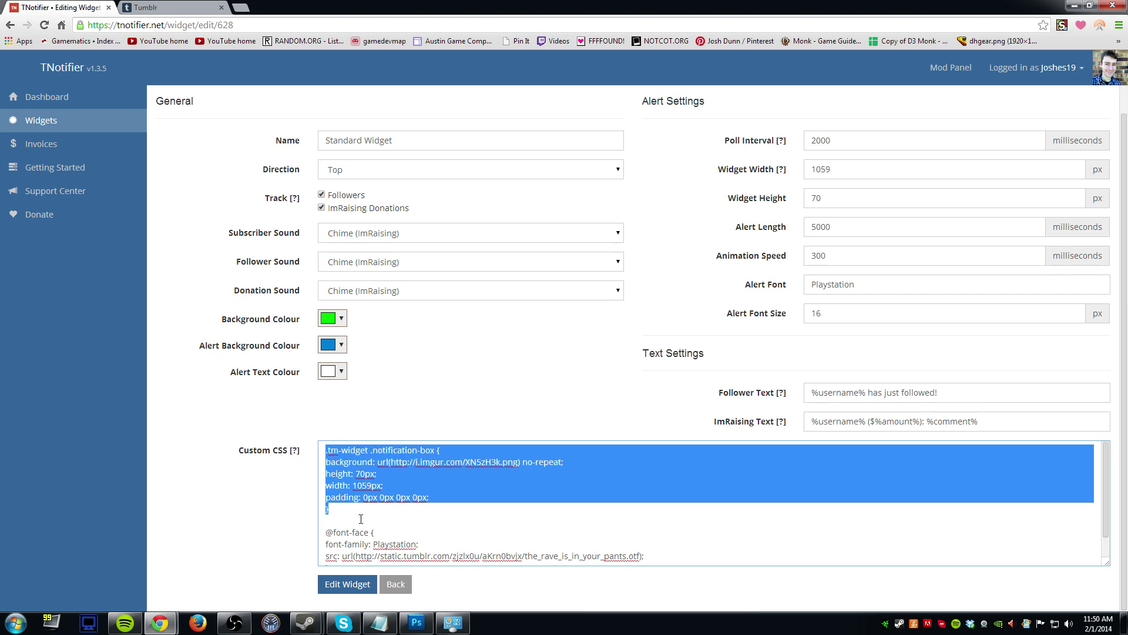
left_click(337, 509)
scroll(377, 463, "down", 1)
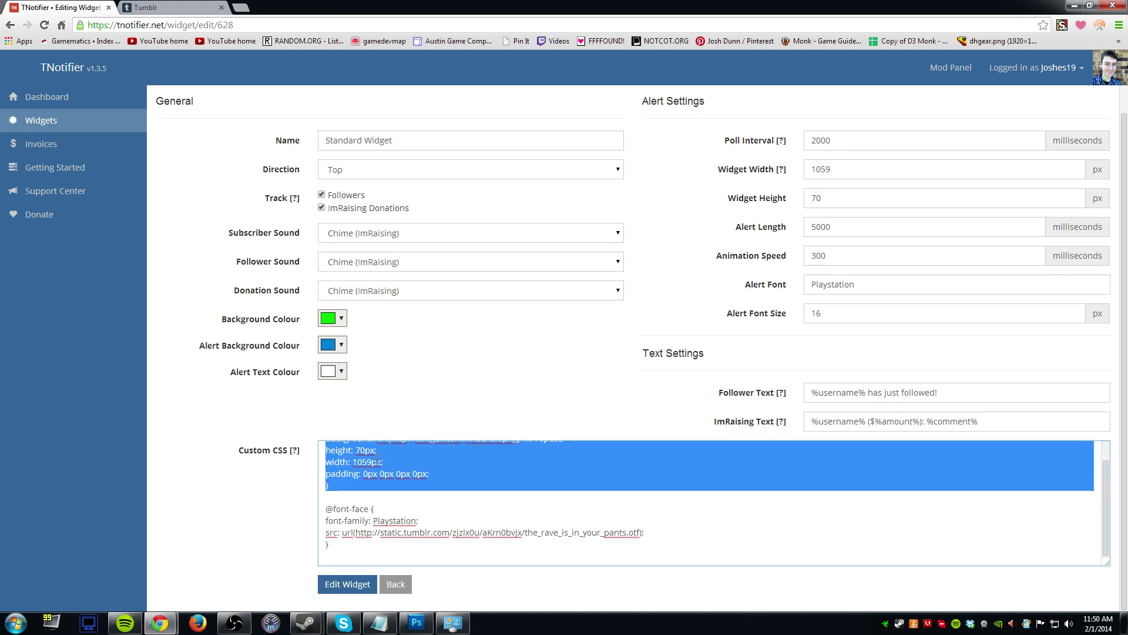
left_click_drag(329, 545, 371, 521)
left_click(329, 507)
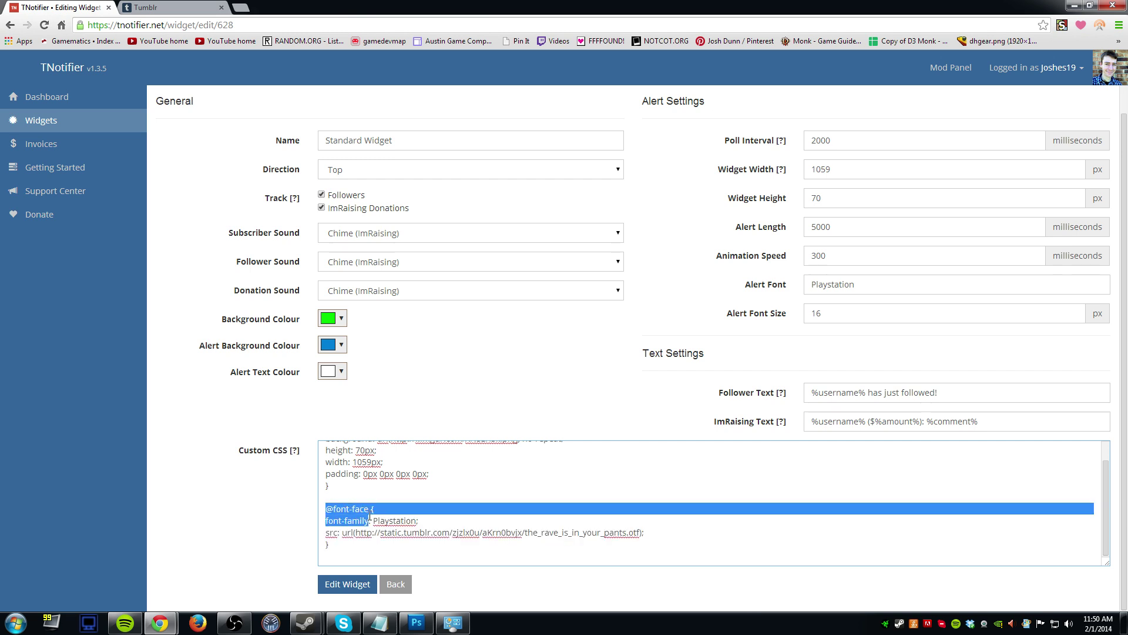
left_click(334, 545)
left_click(346, 547)
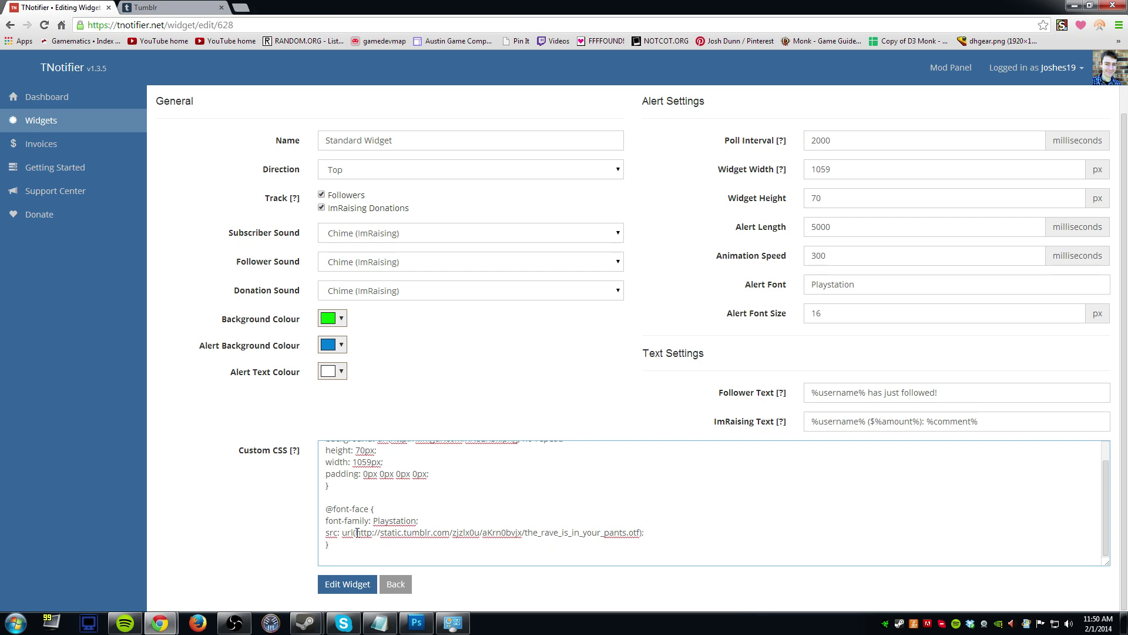
left_click_drag(357, 532, 640, 537)
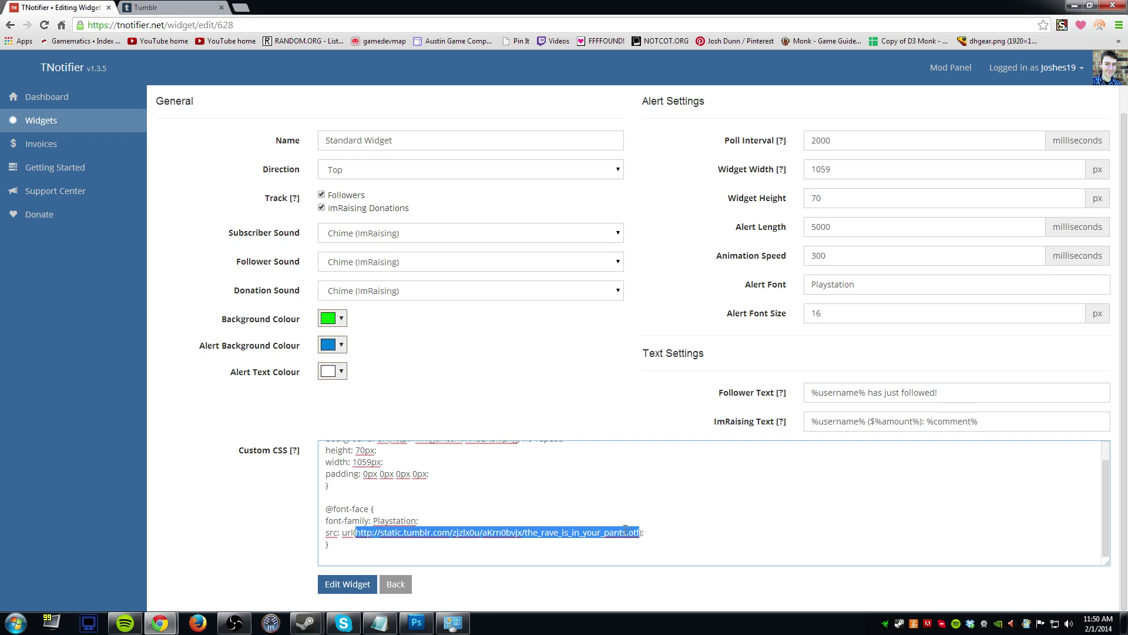
left_click(379, 529)
left_click_drag(374, 521, 417, 521)
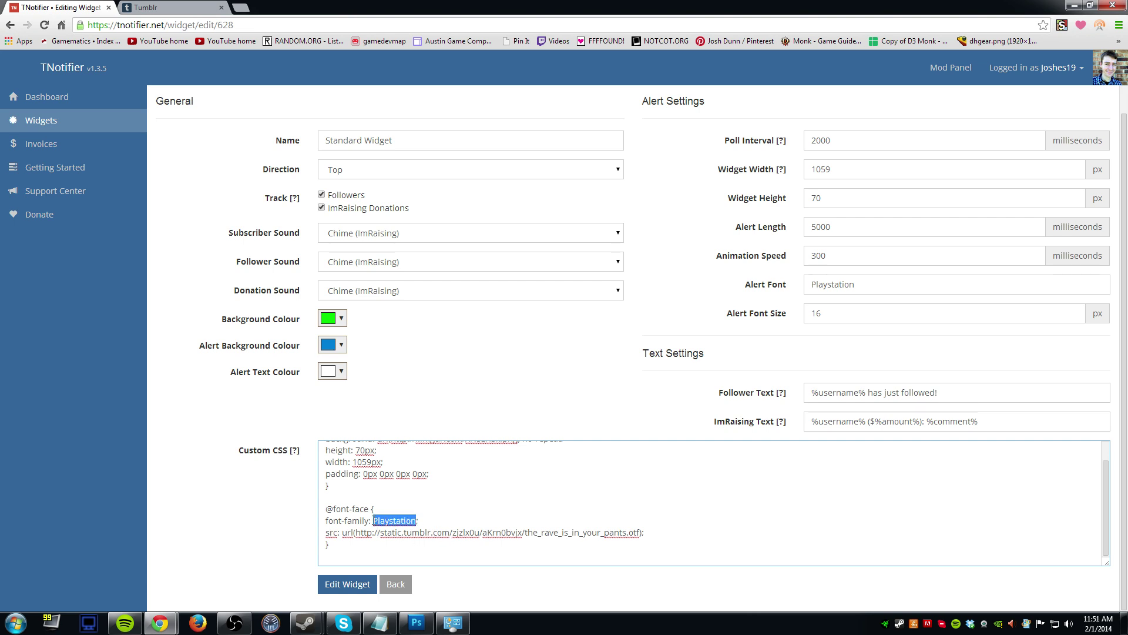
left_click_drag(374, 521, 418, 521)
left_click(375, 520)
left_click_drag(374, 520, 416, 521)
left_click_drag(873, 284, 767, 292)
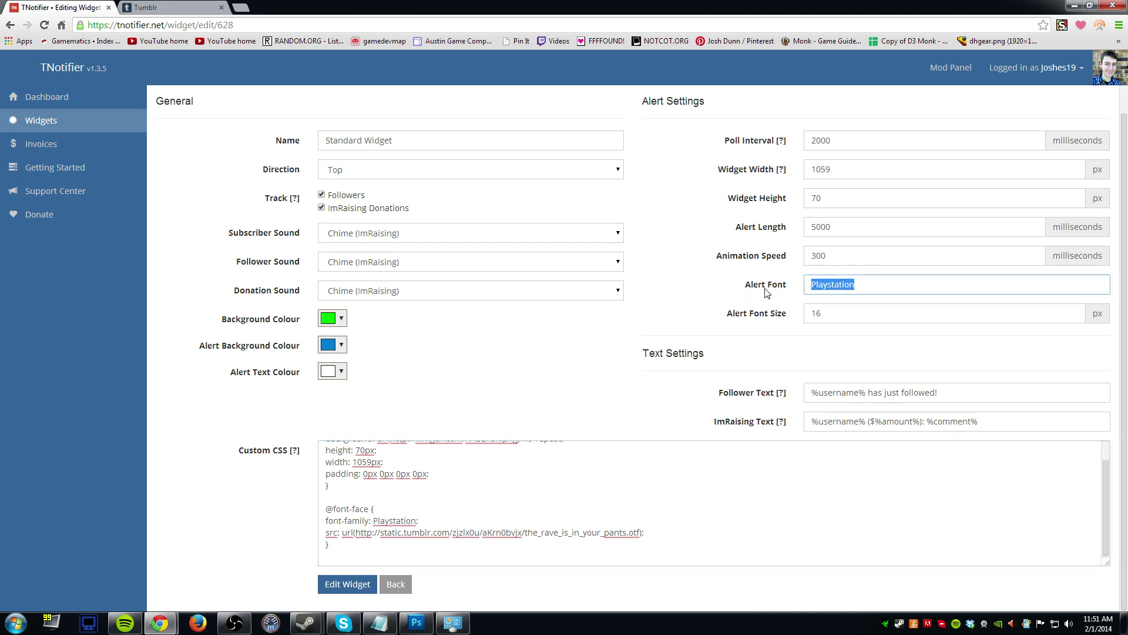
key("ctrl+v")
left_click(739, 291)
Step: Replace Playstation with BlahBlah in the CSS font-family and Alert Font field, then save
left_click_drag(374, 521, 416, 521)
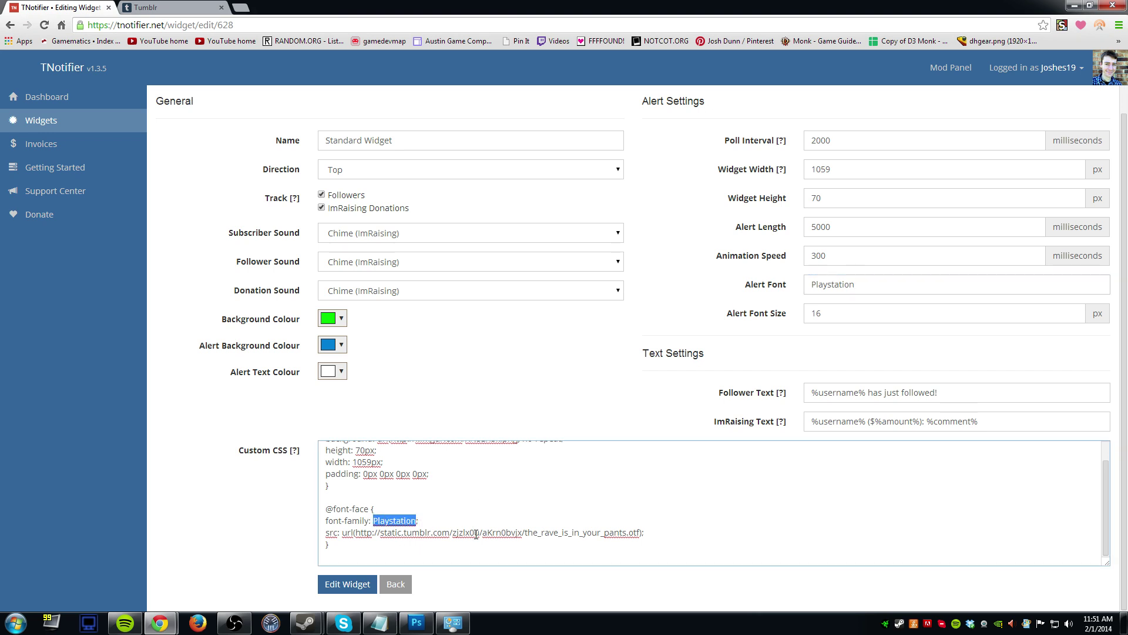
type("BlahBlah")
left_click_drag(857, 284, 707, 283)
type("BlahBlah")
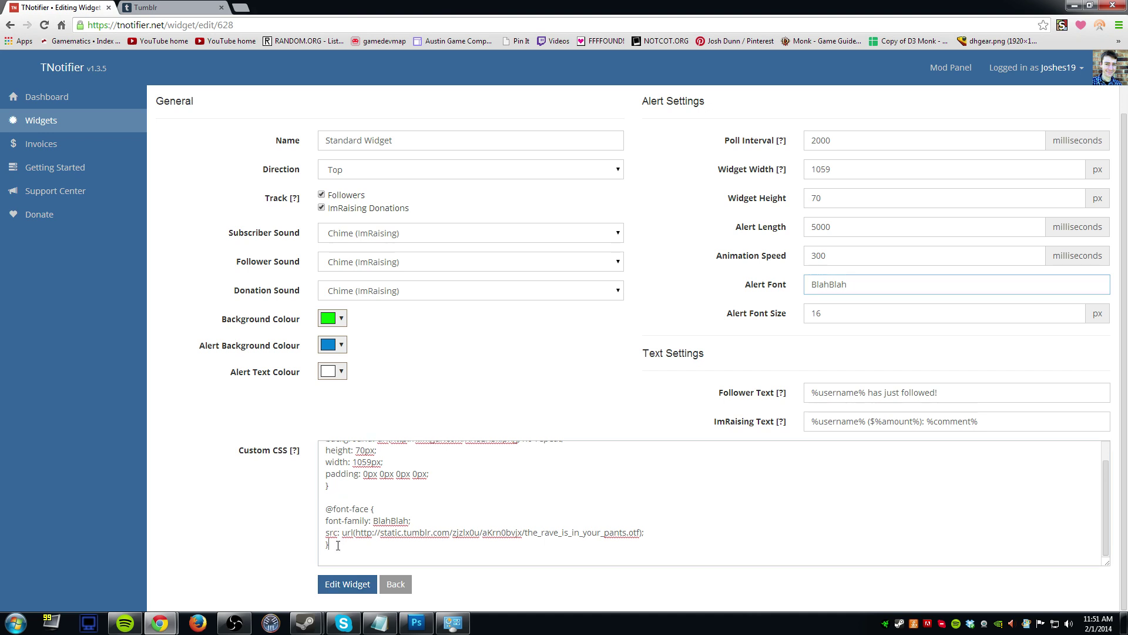
left_click_drag(338, 546, 311, 506)
left_click(382, 561)
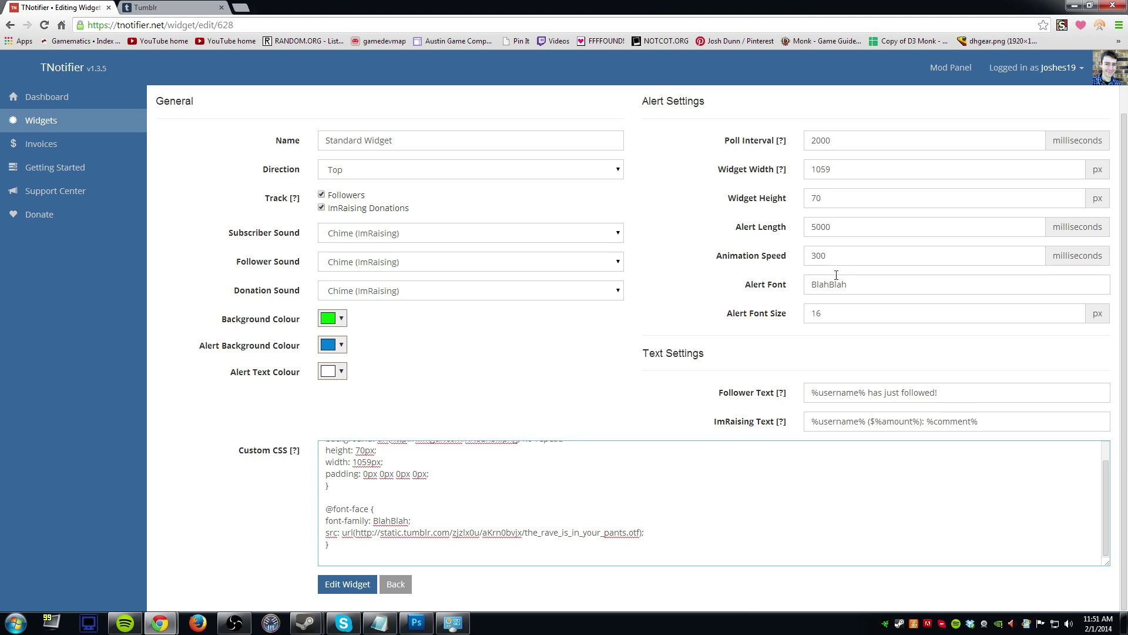
left_click(347, 584)
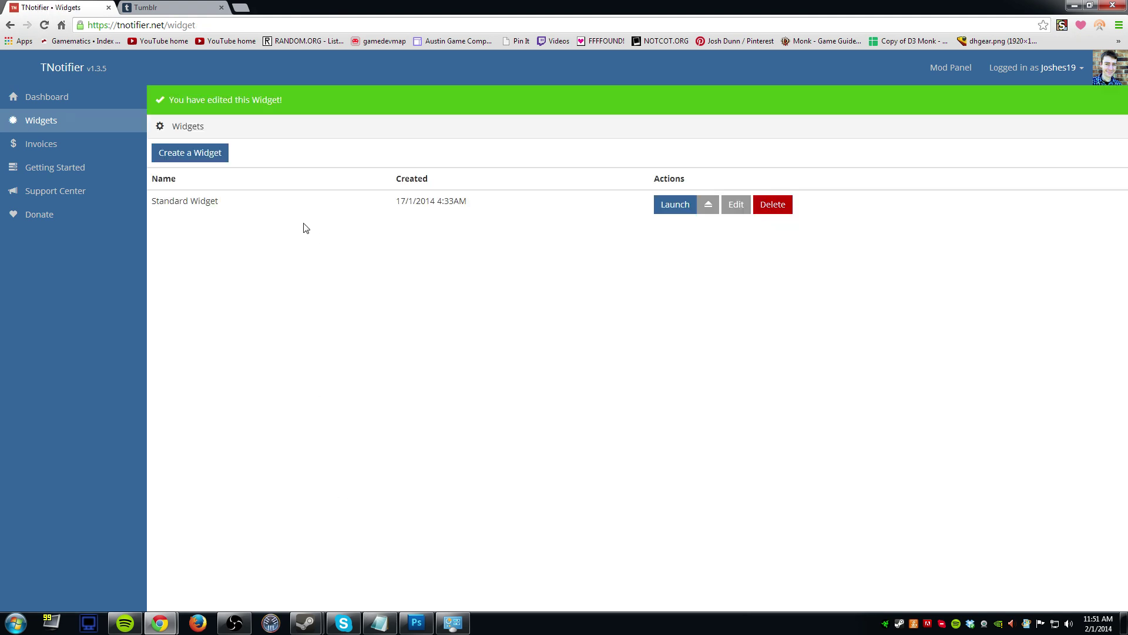
Step: Launch the Standard Widget, send a test follower notification, and return to the Widgets list
left_click(679, 214)
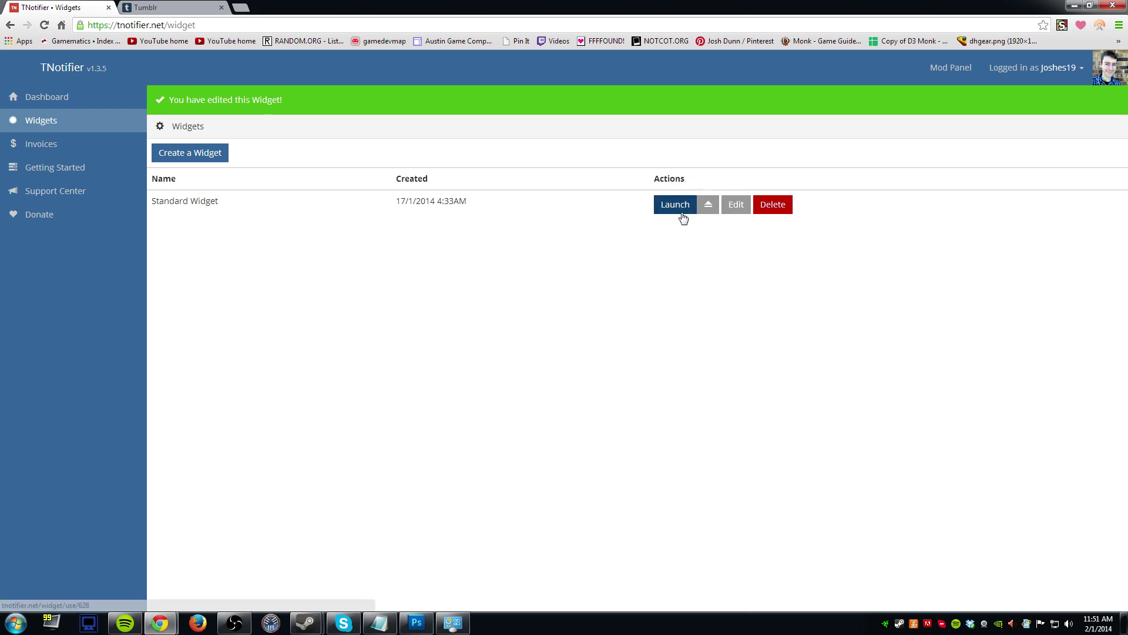
left_click(510, 274)
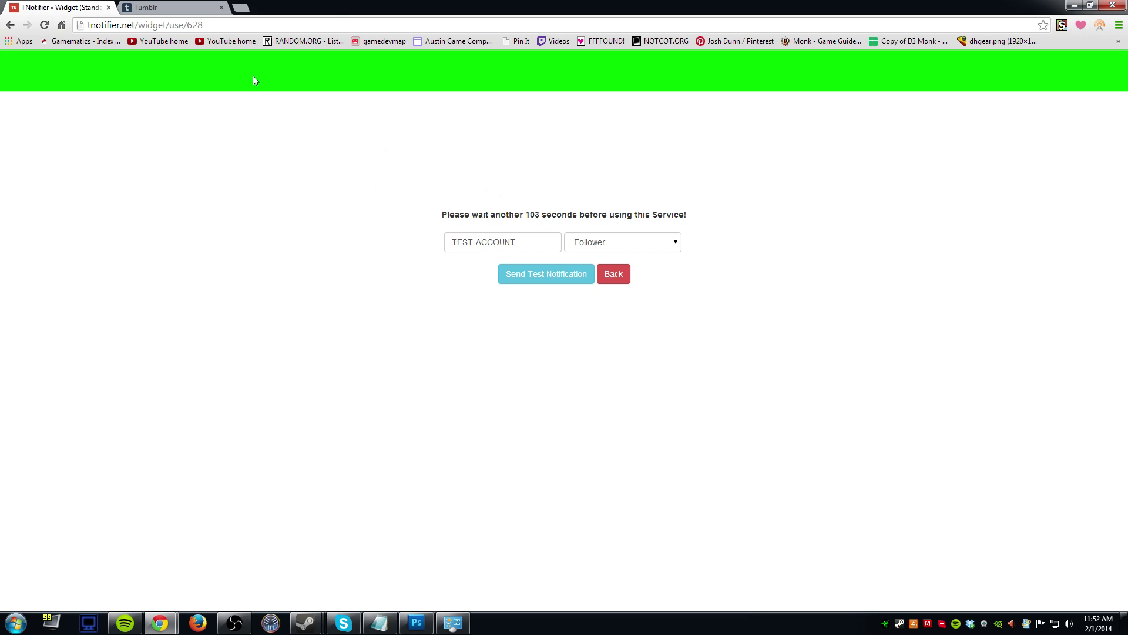
left_click(610, 284)
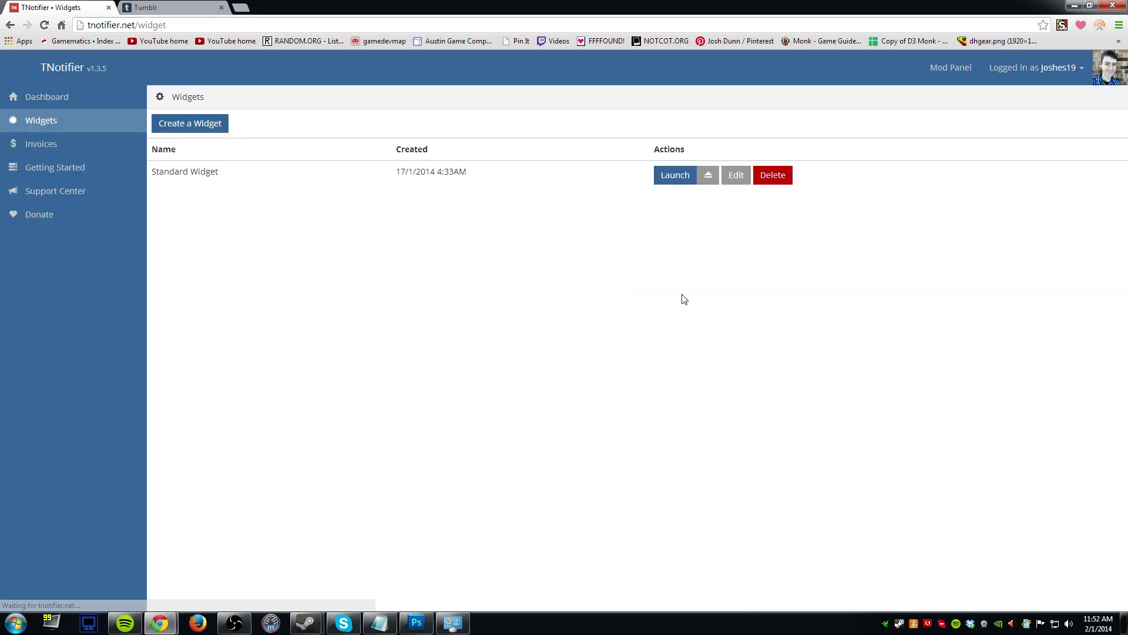
left_click(736, 176)
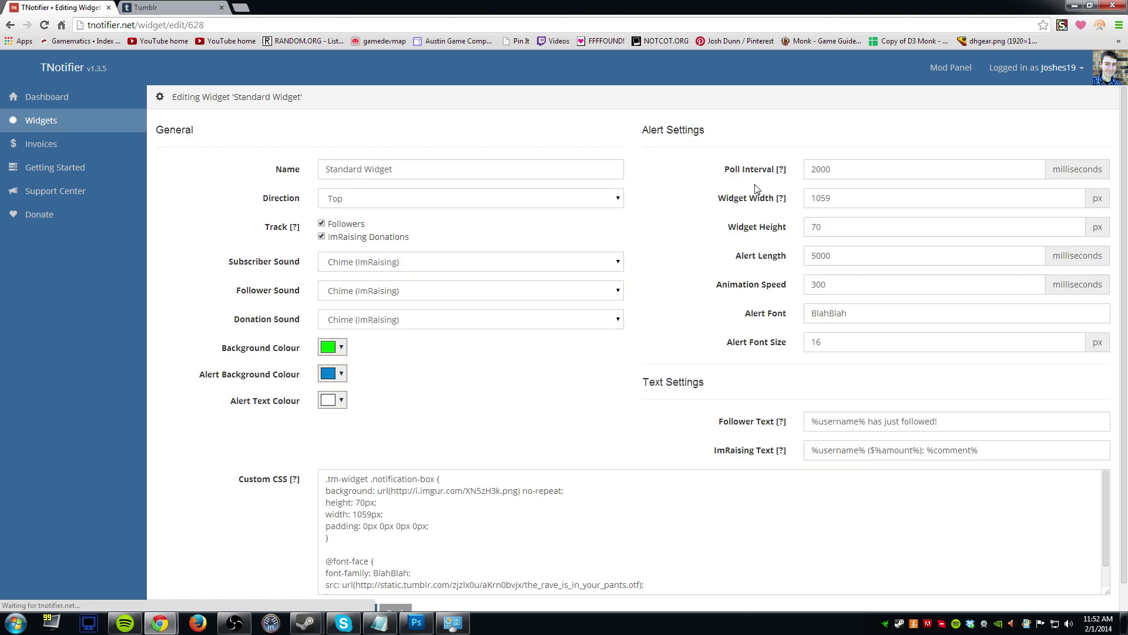
scroll(647, 466, "down", 2)
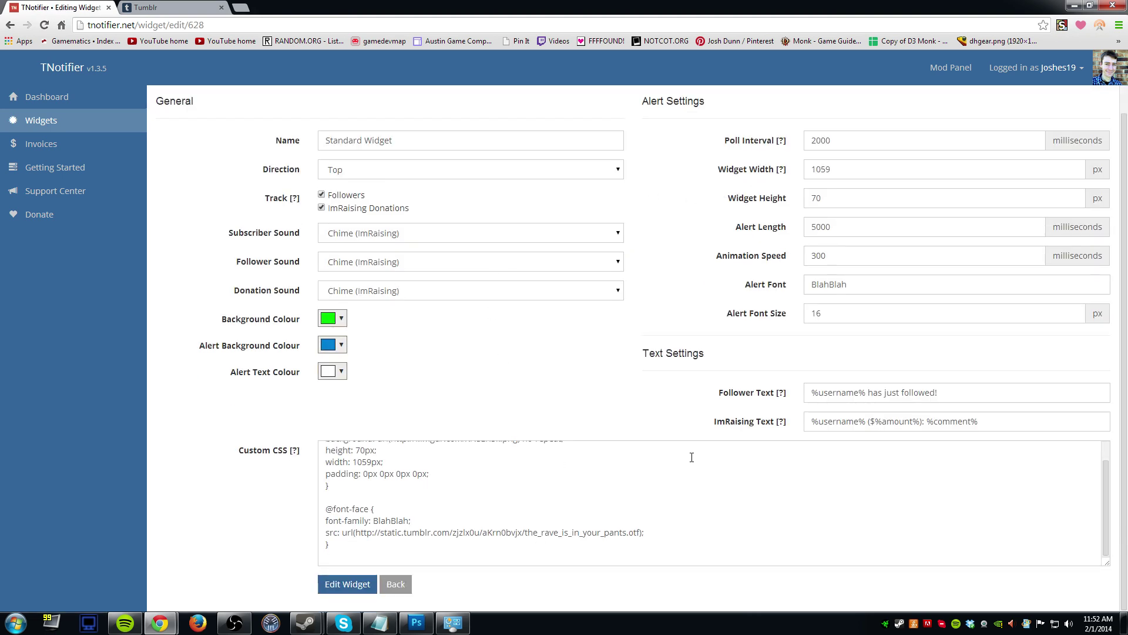